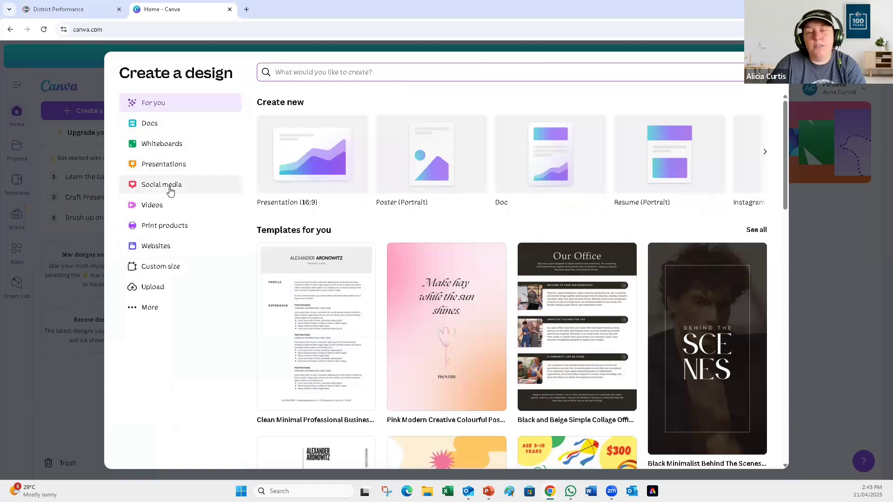
Step: Browse the popular social media formats offered for a new design, through to the LinkedIn background photo
click(171, 191)
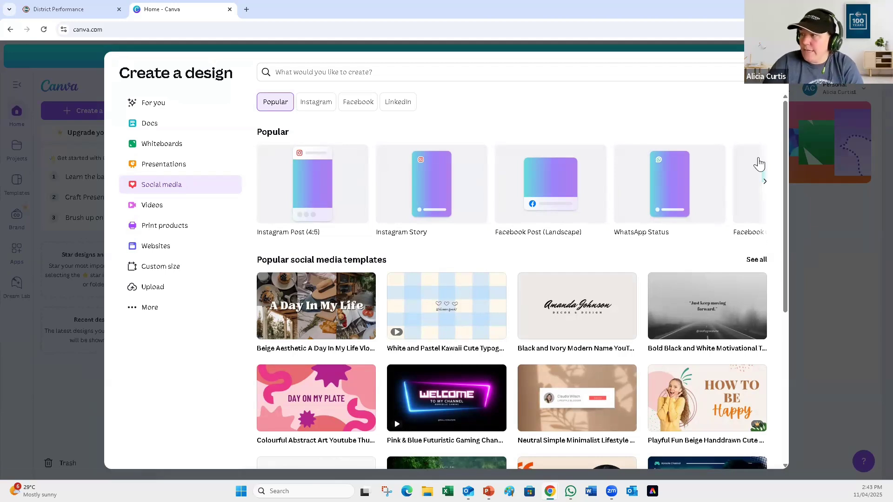
click(766, 184)
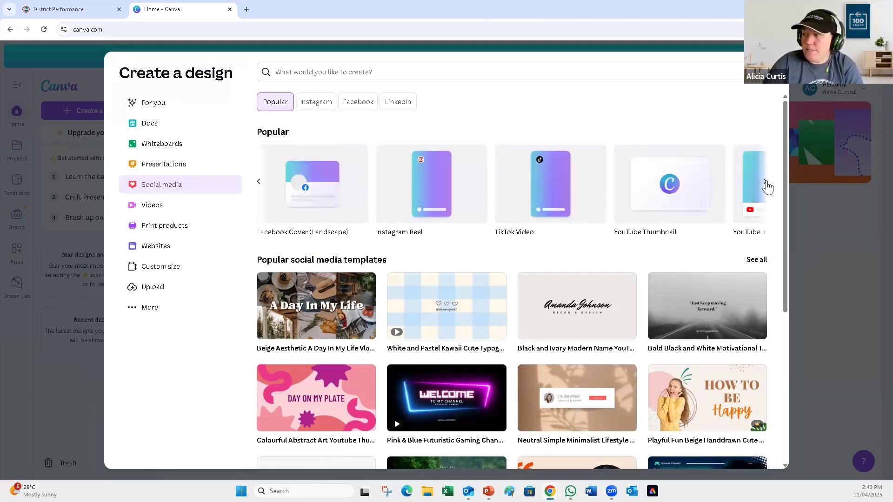
click(766, 183)
click(766, 183)
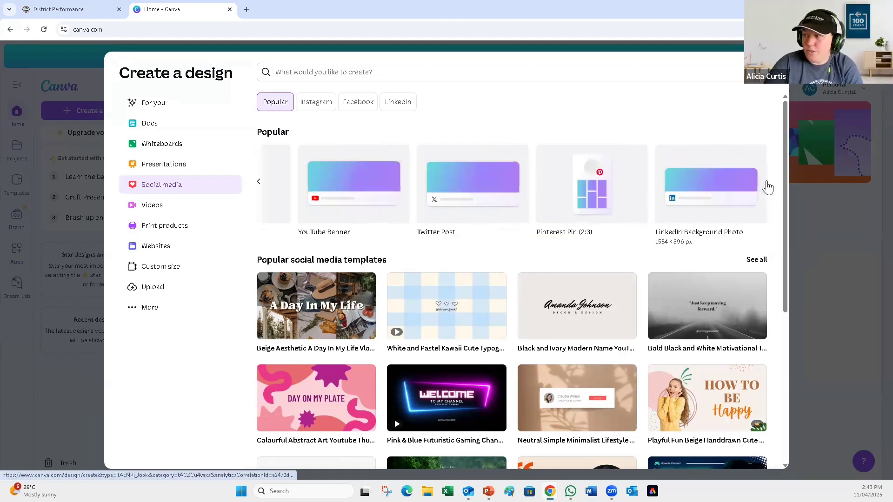
click(767, 187)
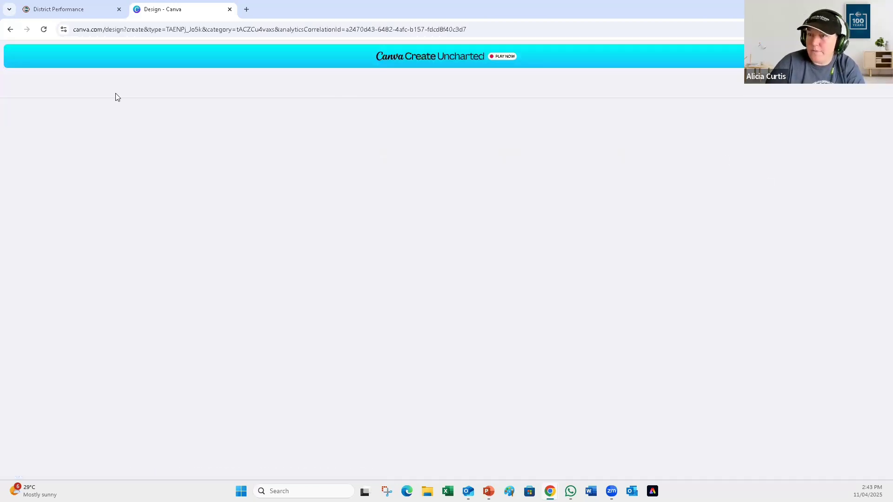
click(10, 30)
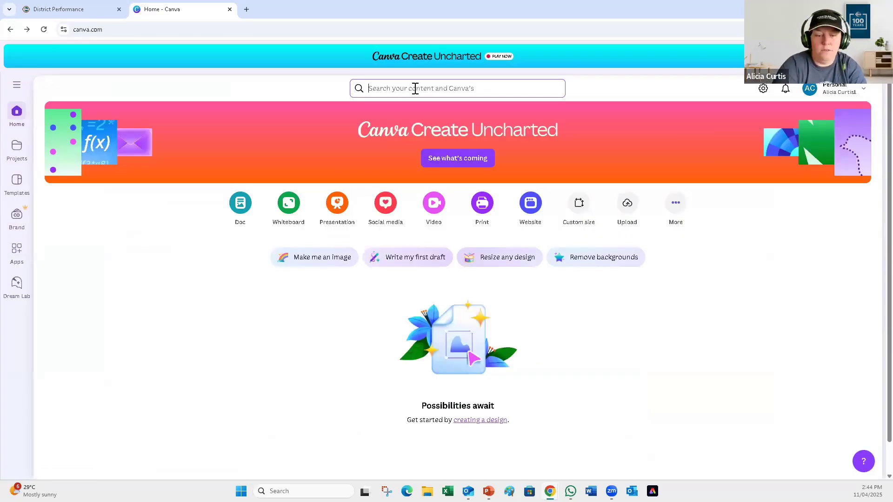
Step: Search for "instagram post" and create a blank Instagram post design, dismissing the introductory template tip
text(instagram)
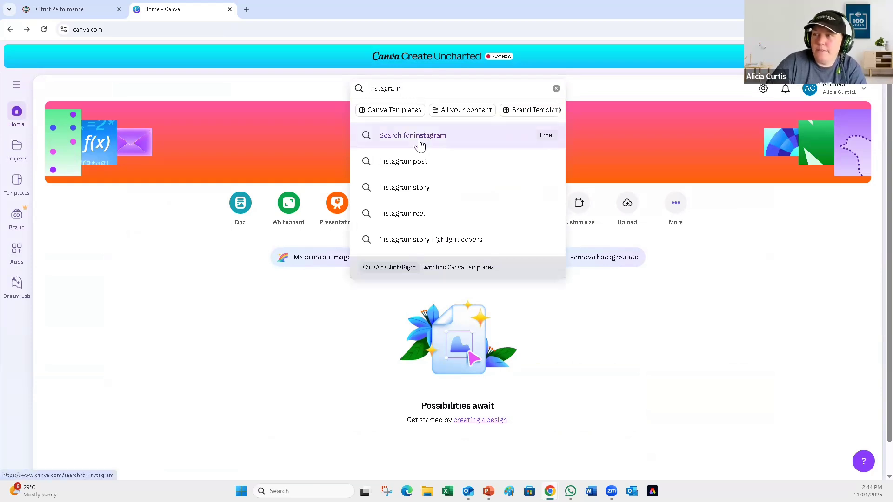
click(412, 161)
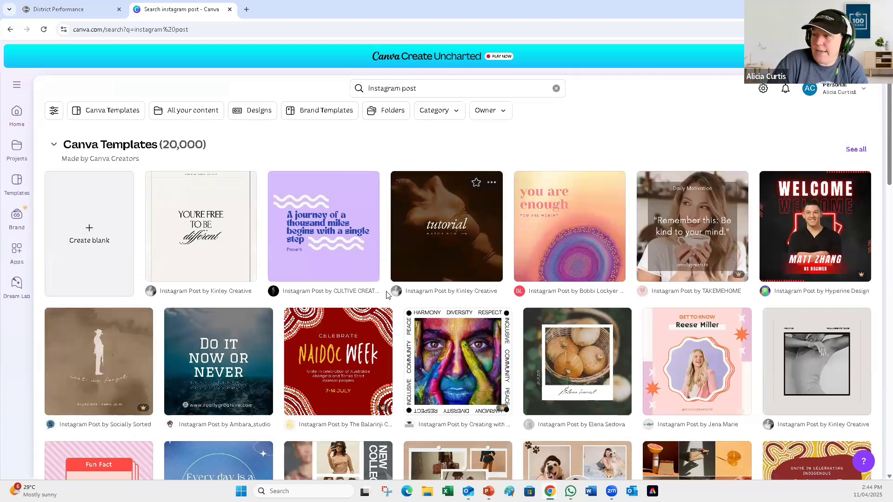
click(90, 230)
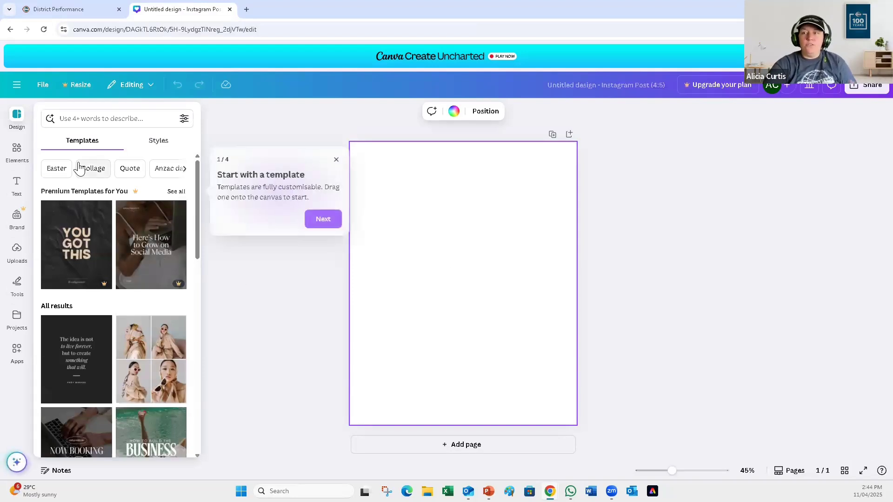
click(335, 161)
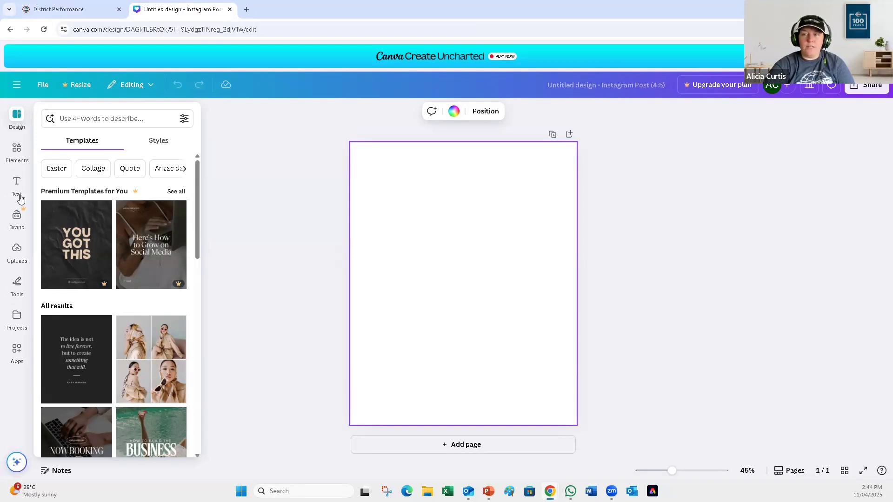
Step: Search the elements library for "public speaking" and narrow the results to photos
click(16, 151)
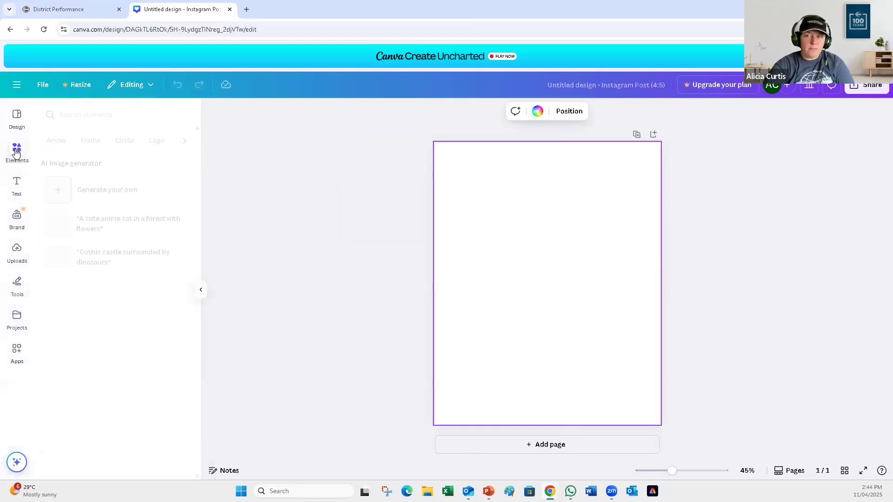
click(85, 115)
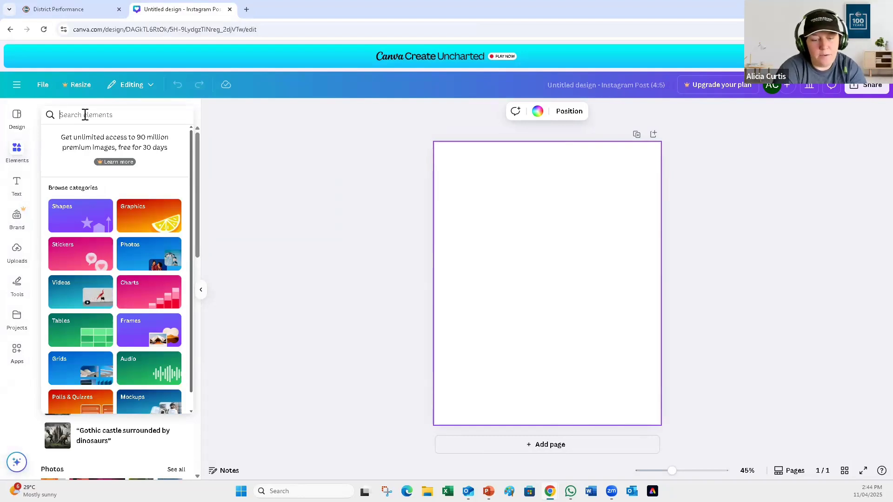
text(public speaking)
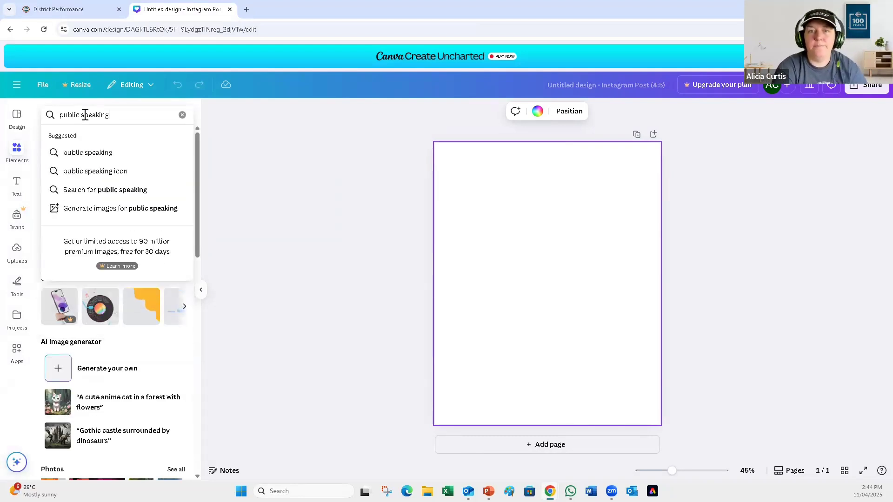
key(Return)
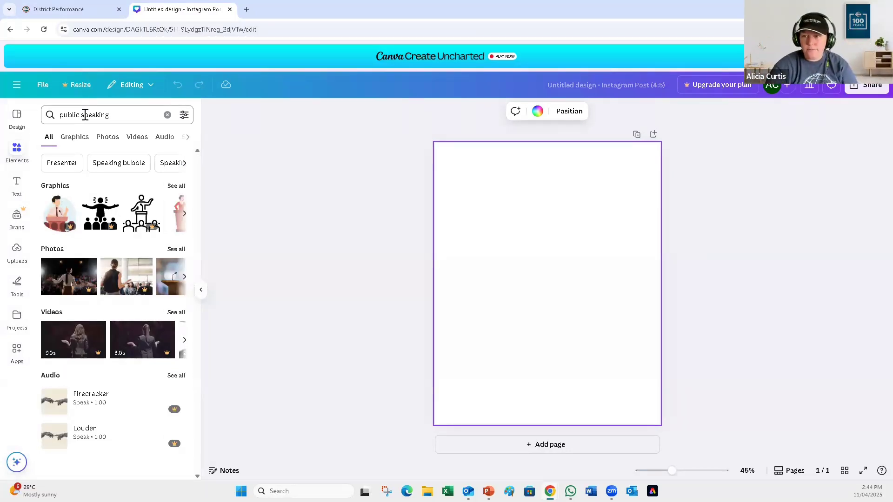
click(110, 141)
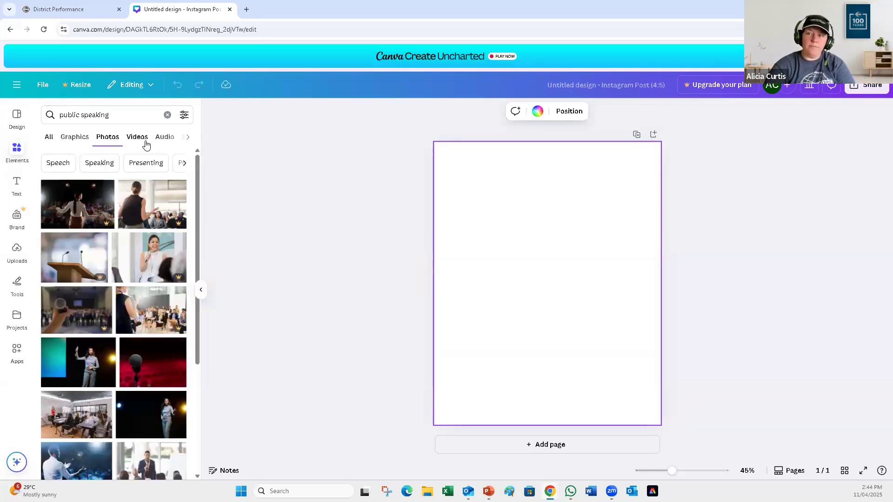
Step: Check the public speaking videos and the licence note on a premium clip, and return to the photo results
click(145, 143)
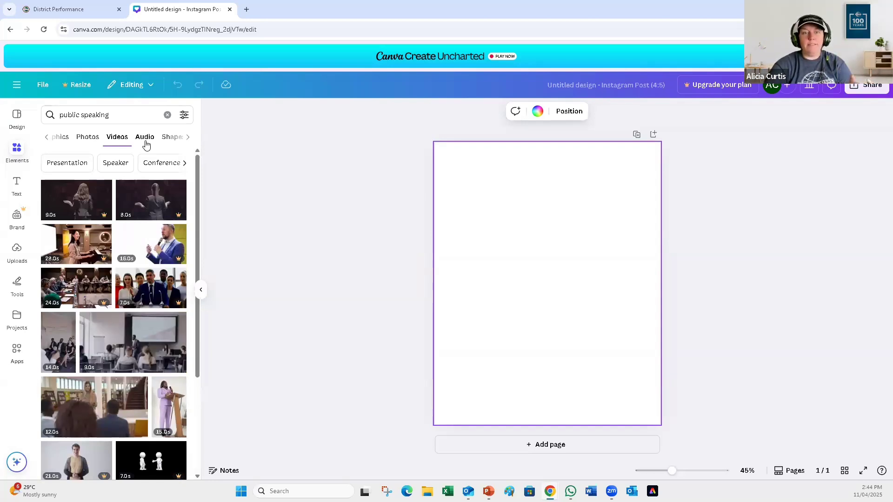
mouse_move(132, 241)
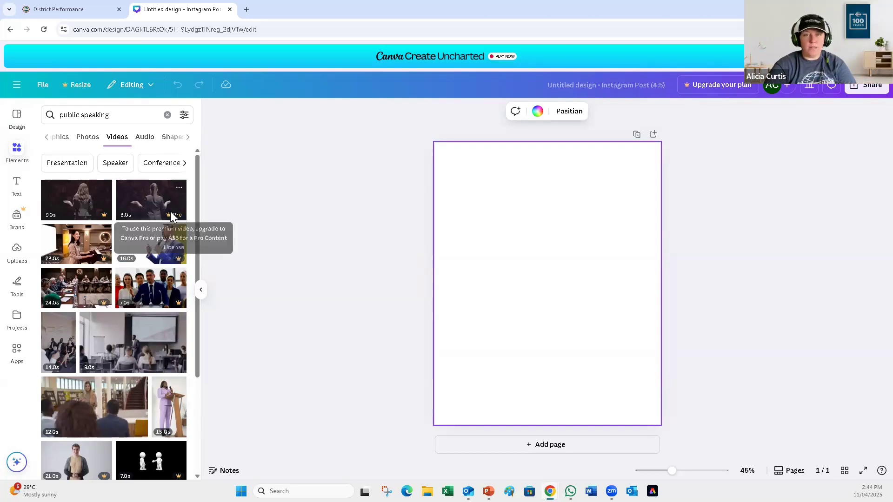
click(88, 139)
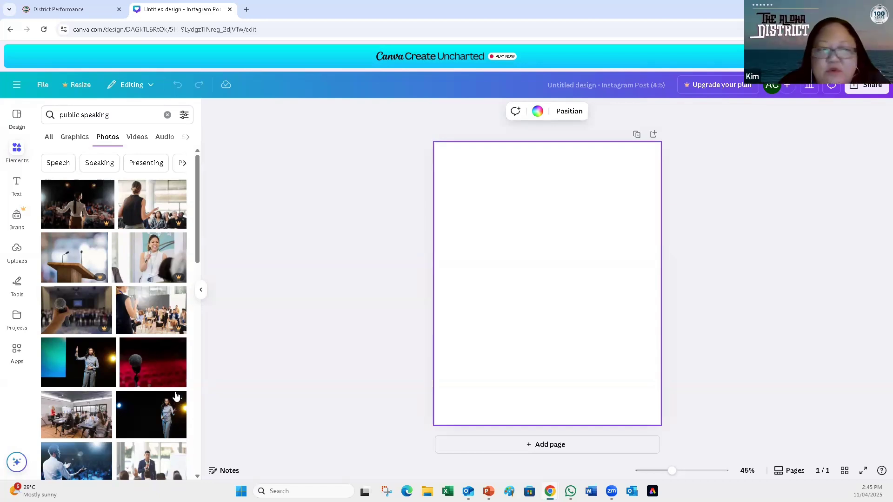
Step: Look through the public speaking photos, comparing free and premium images for one that suits the post
scroll(177, 397, down, 1)
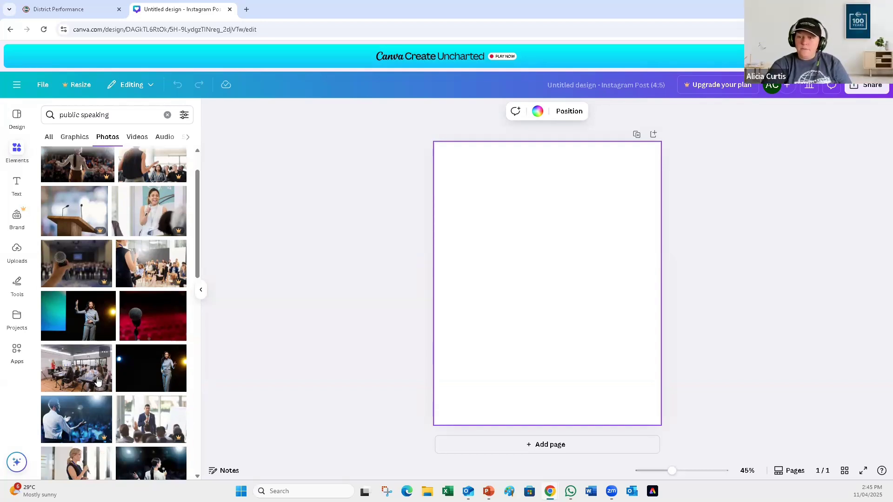
scroll(150, 415, down, 2)
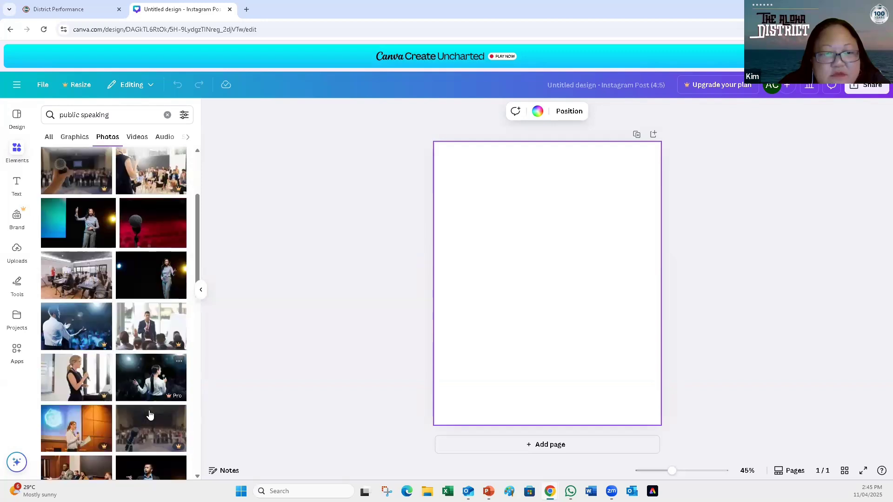
scroll(149, 415, down, 2)
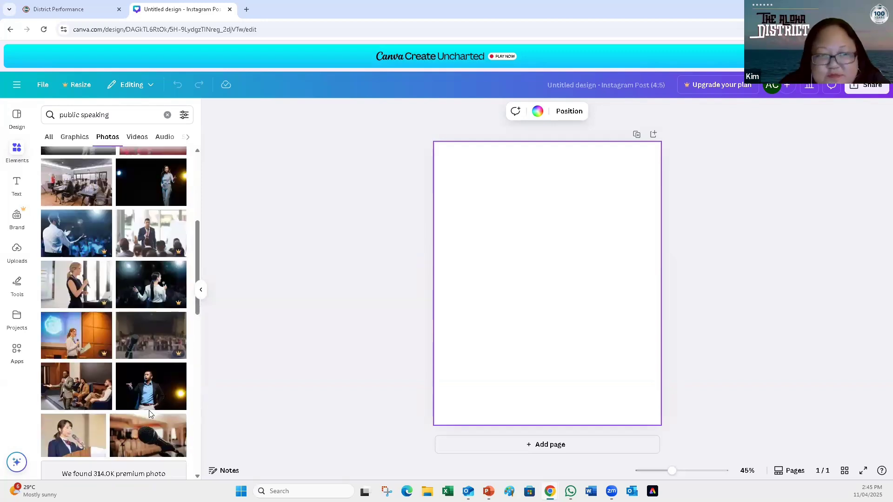
scroll(150, 416, down, 1)
scroll(150, 414, down, 2)
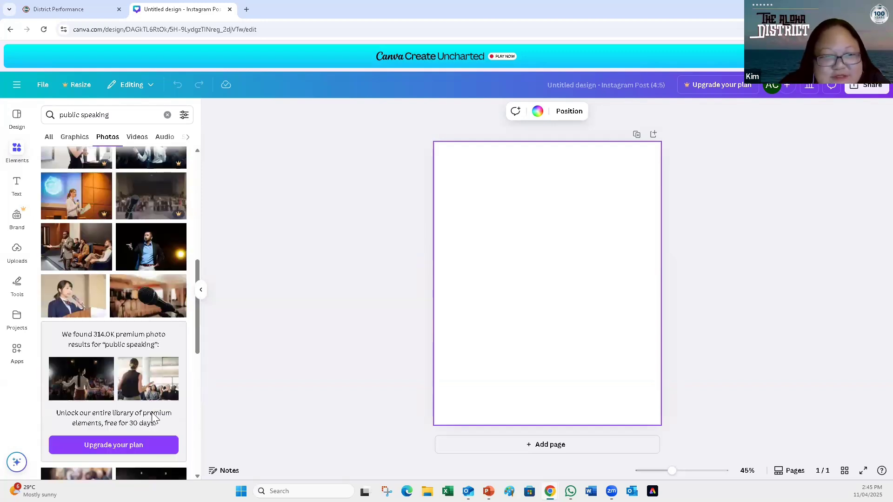
scroll(152, 391, down, 2)
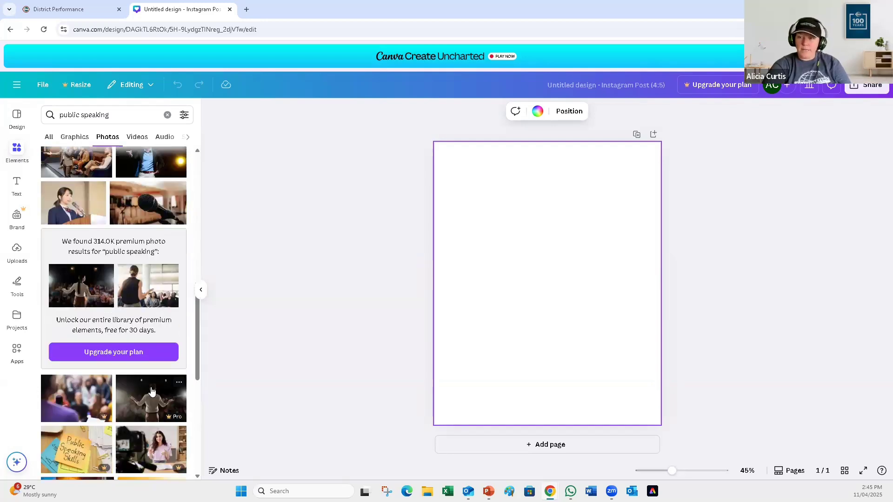
scroll(151, 391, down, 3)
scroll(151, 391, down, 2)
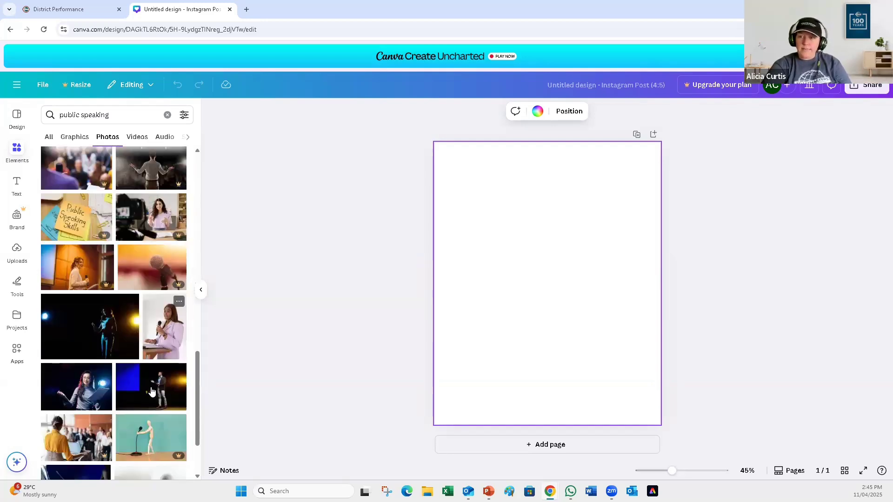
scroll(151, 390, down, 2)
scroll(151, 391, down, 1)
scroll(151, 394, down, 1)
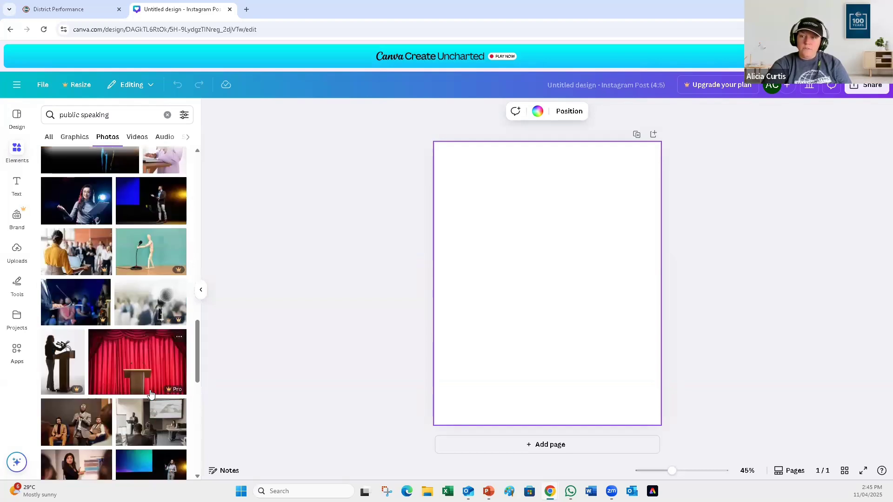
scroll(149, 388, down, 5)
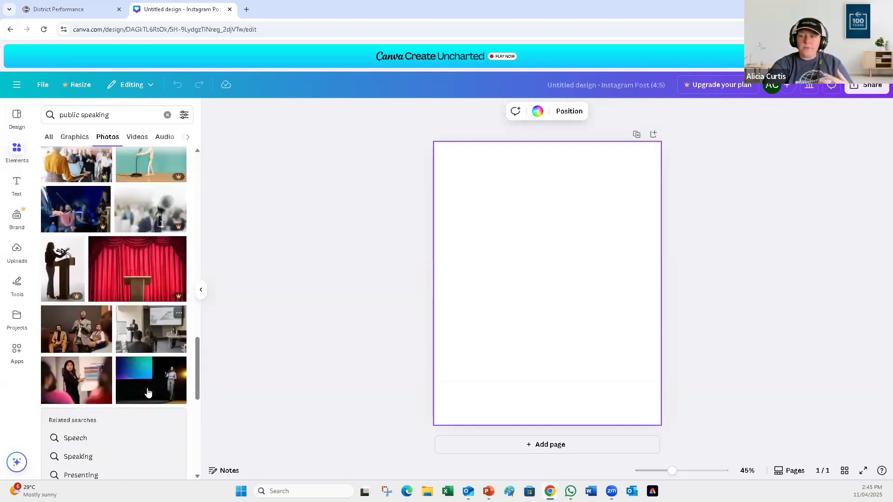
scroll(147, 392, down, 4)
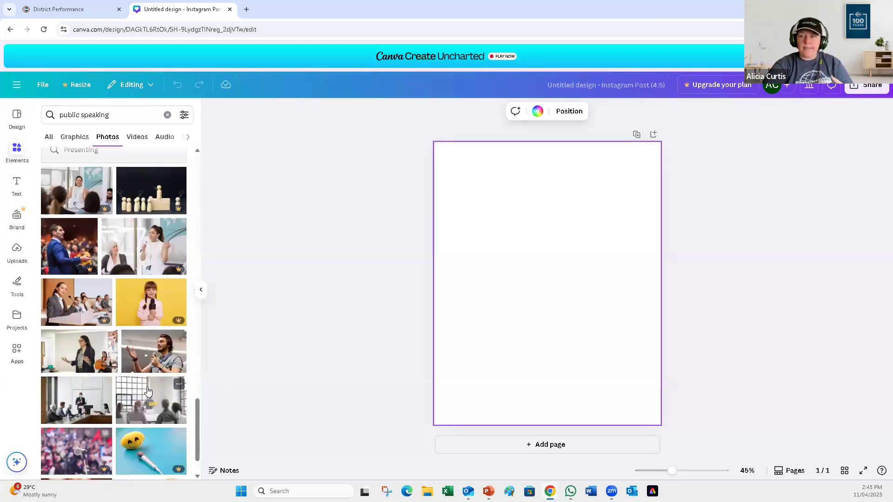
scroll(148, 391, down, 2)
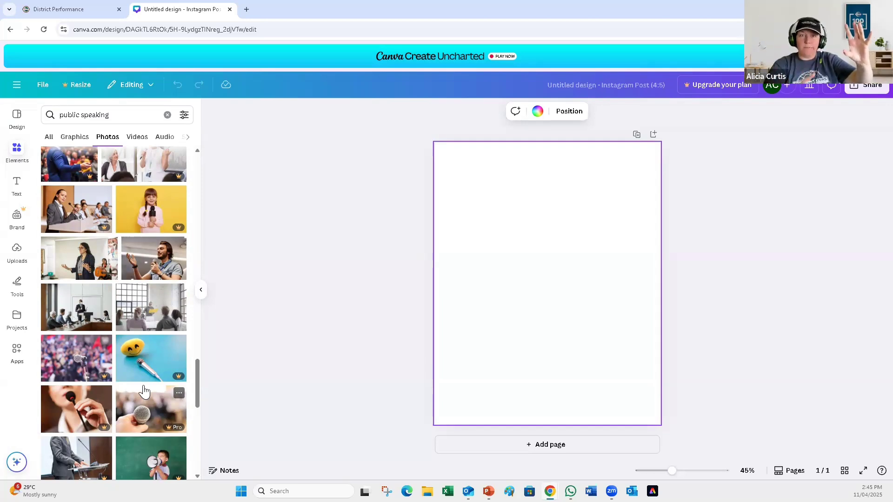
scroll(144, 387, down, 6)
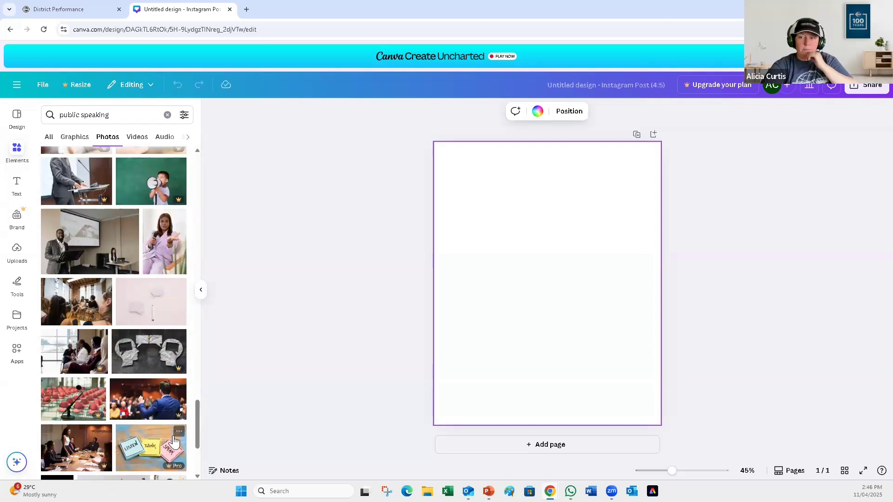
scroll(173, 433, down, 1)
scroll(173, 435, down, 2)
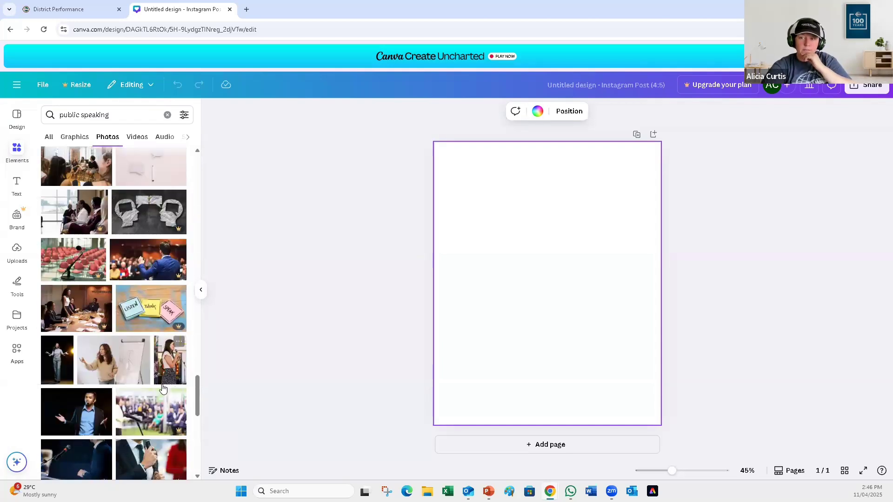
scroll(161, 388, down, 2)
scroll(161, 384, down, 3)
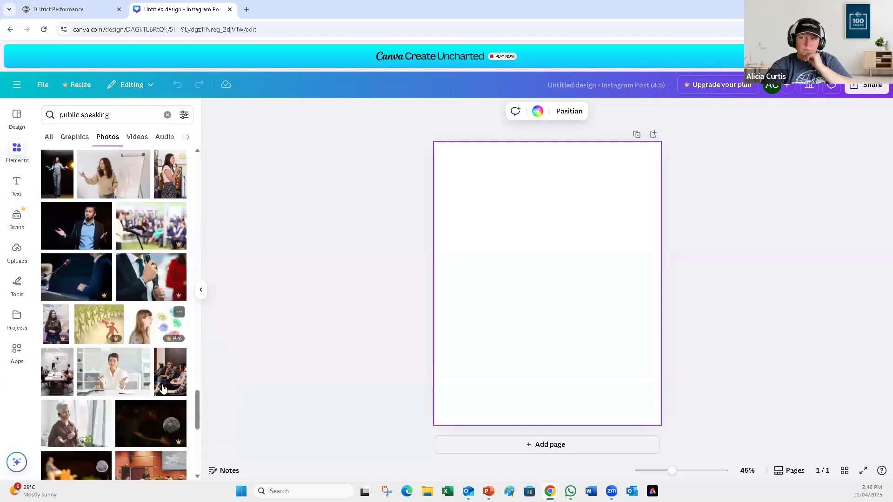
scroll(160, 394, down, 1)
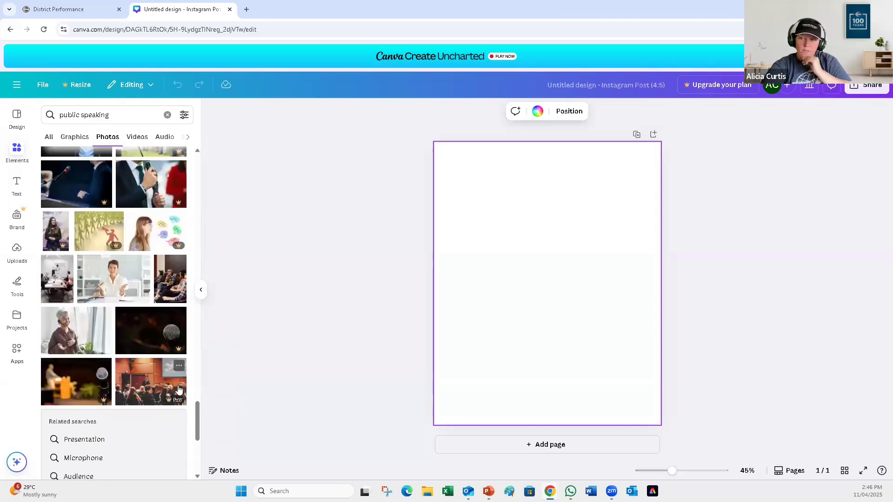
Step: Try two premium photos on the page, the audience in a lecture hall and the woman addressing a seated group, deleting each one
click(158, 393)
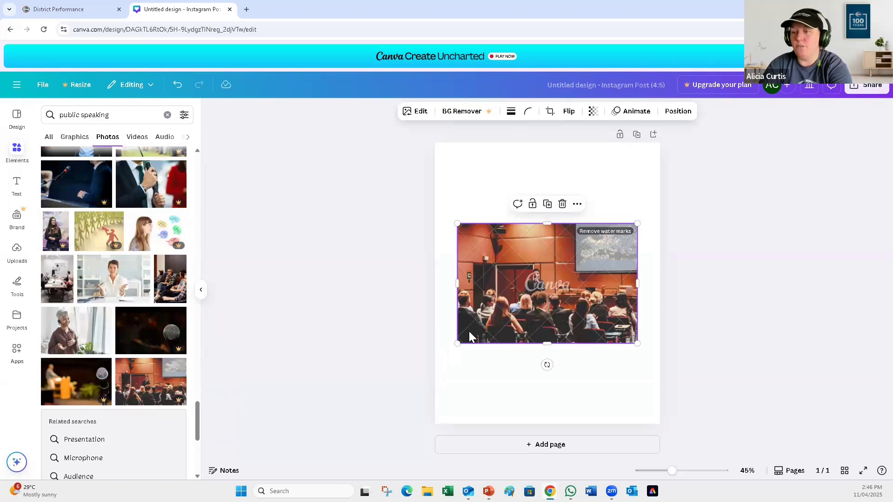
key(Delete)
scroll(103, 263, up, 5)
scroll(93, 284, up, 10)
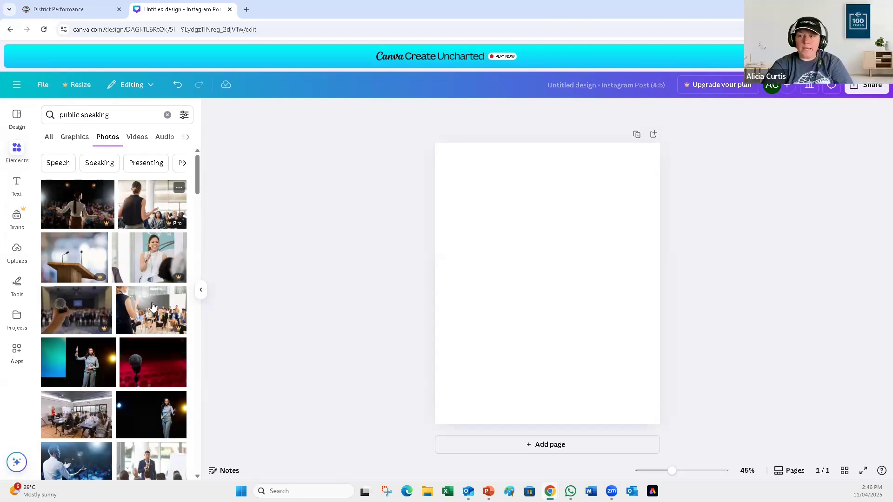
click(156, 318)
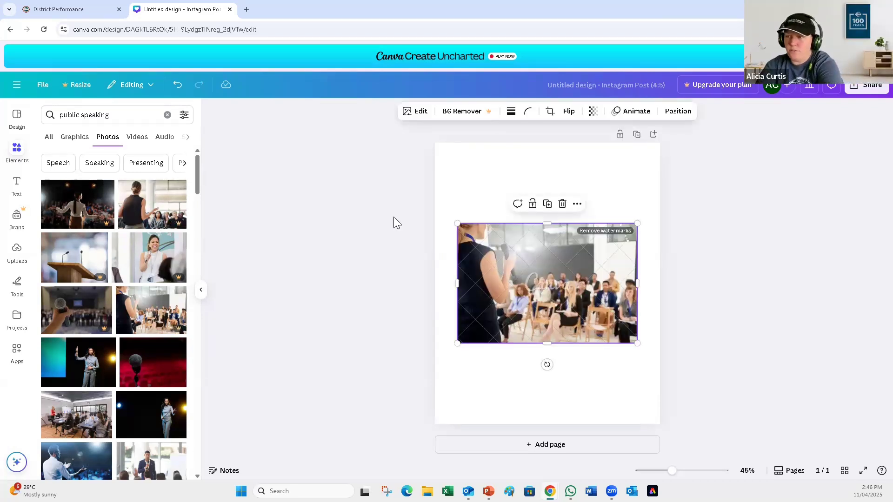
key(Delete)
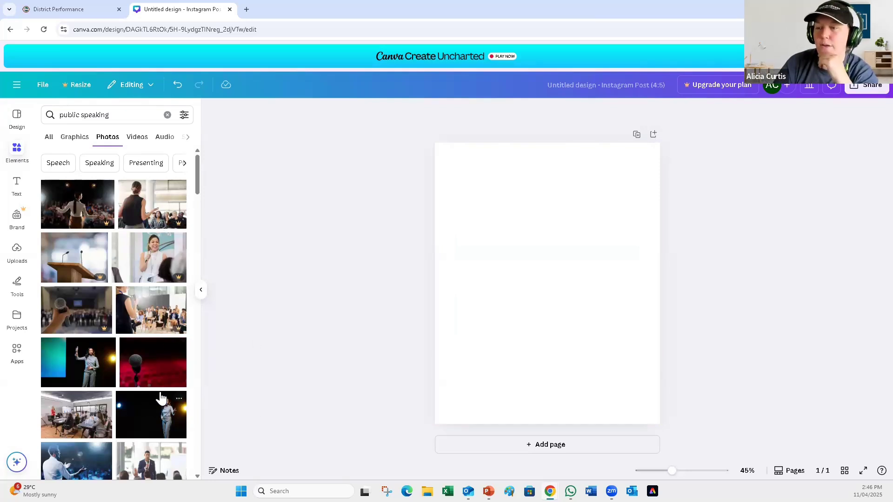
Step: Try the free photo of a woman in red presenting to a meeting room on the page, and delete it
scroll(161, 396, down, 1)
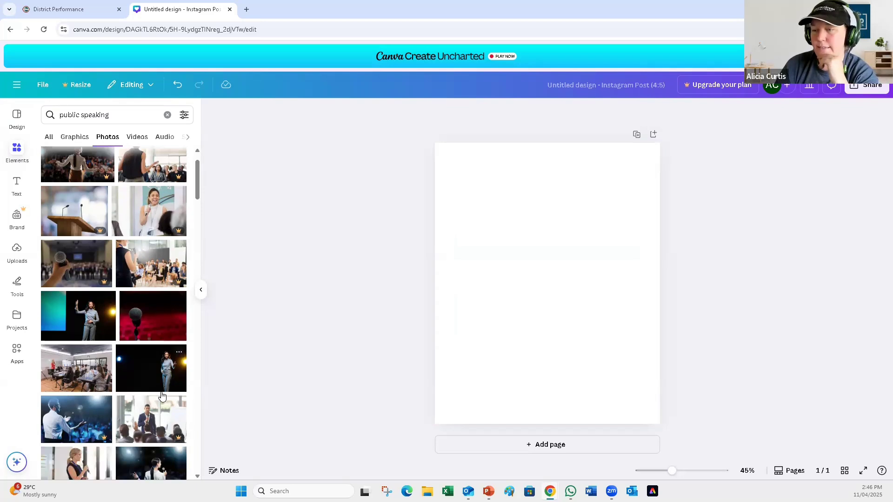
click(77, 370)
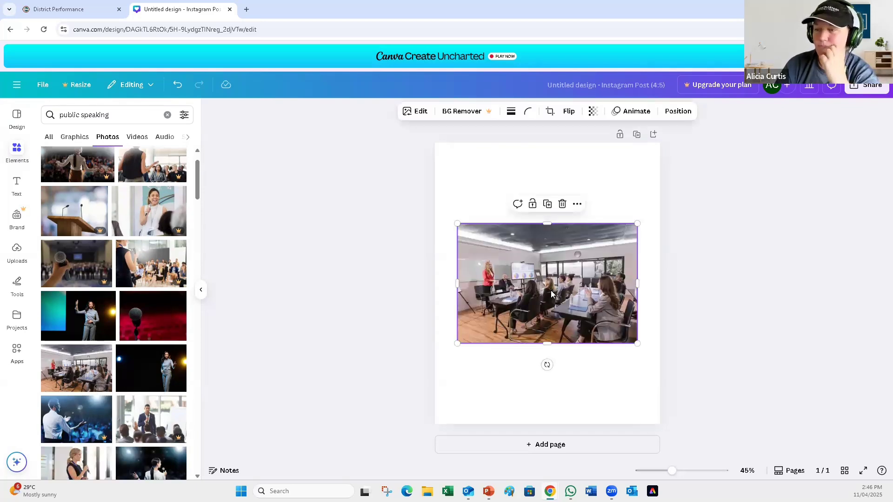
key(Delete)
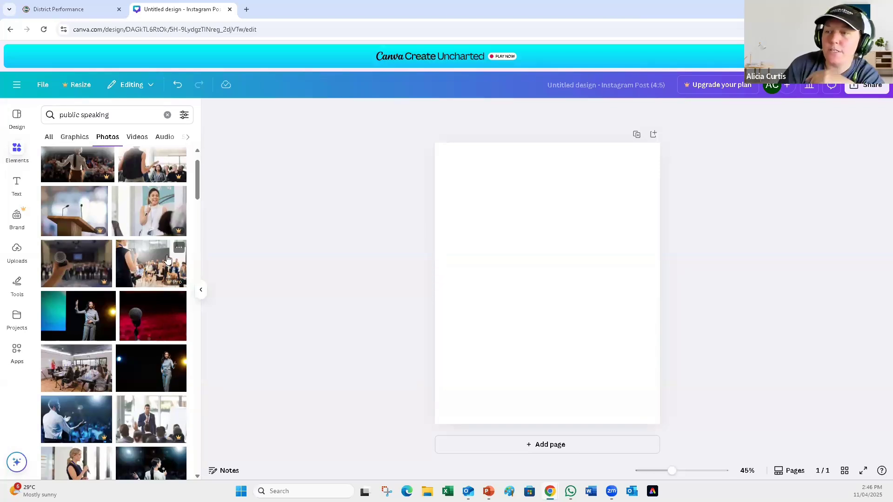
Step: Switch the photo search to the suggested related term "Presenting"
mouse_move(176, 235)
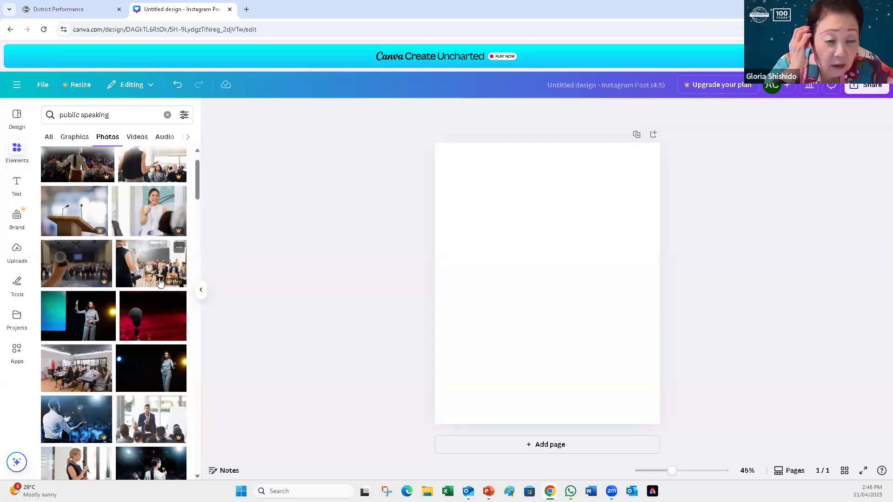
scroll(159, 285, up, 1)
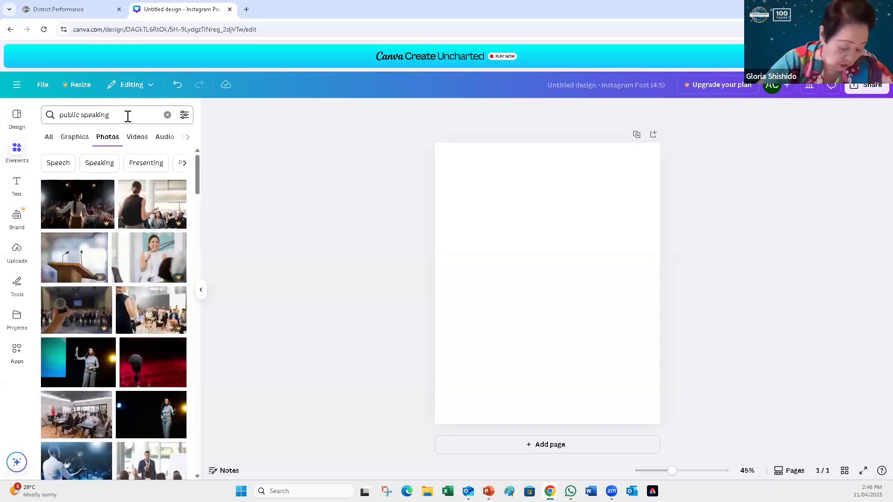
click(157, 165)
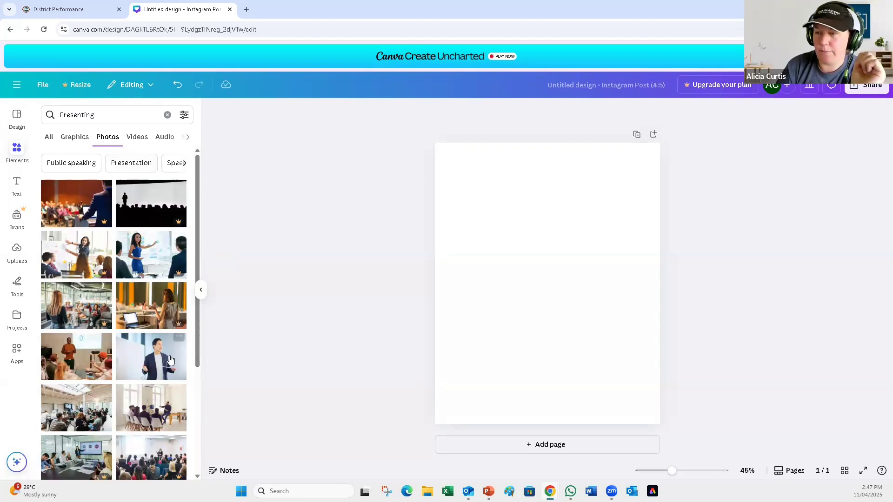
Step: Try the man presenting in an orange jumper, and the skylit classroom photo as the page background, deleting each one
click(83, 362)
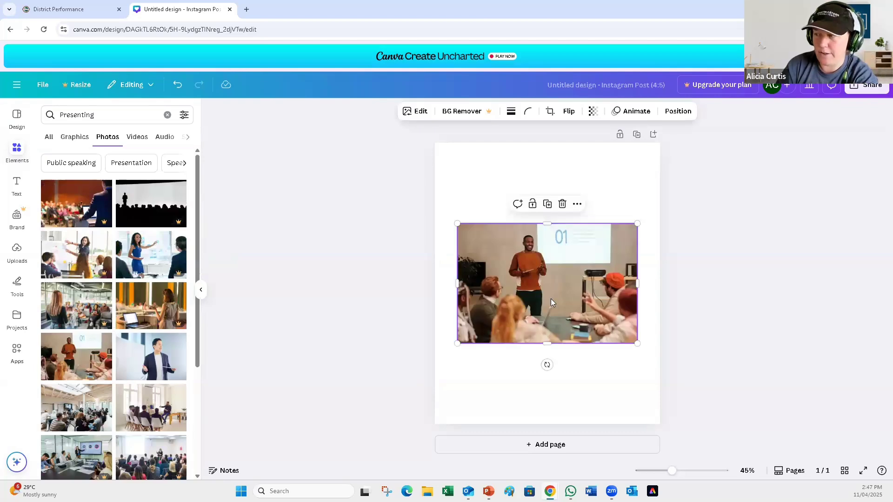
key(Delete)
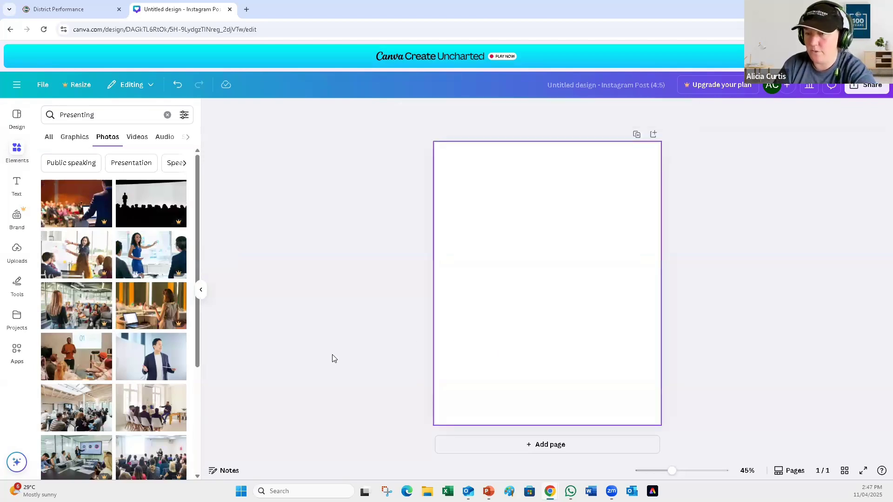
click(77, 407)
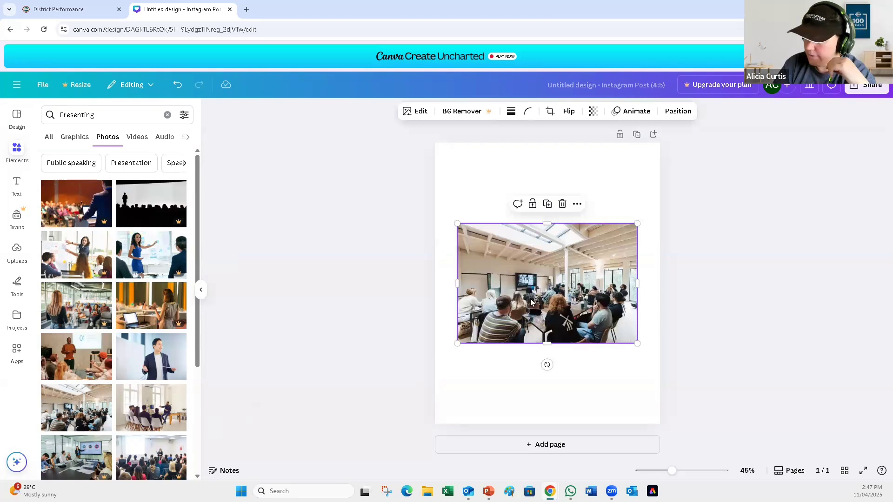
right_click(576, 301)
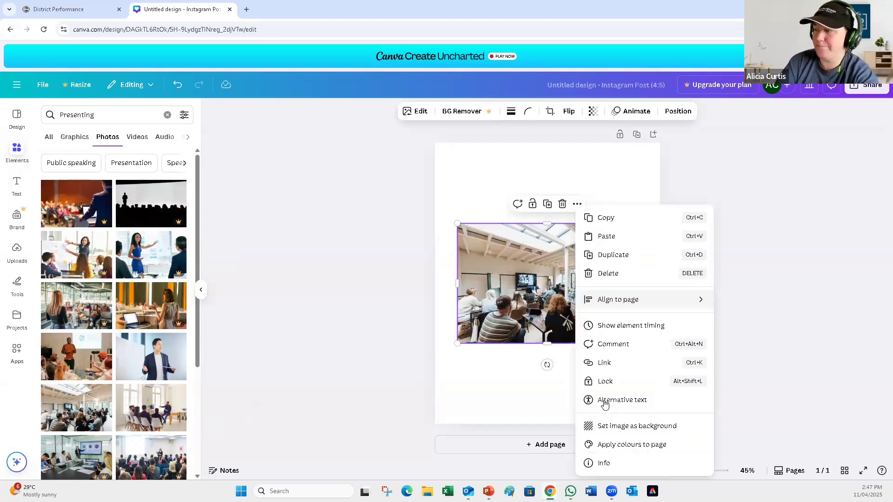
click(628, 426)
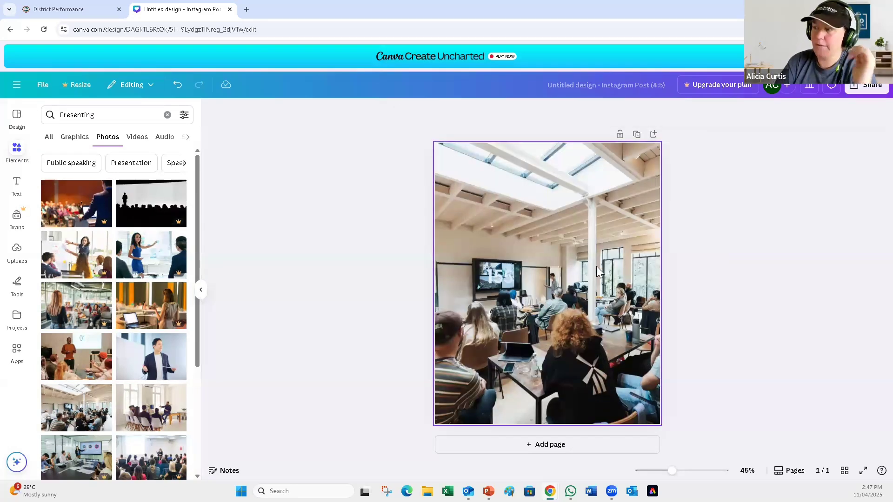
click(562, 251)
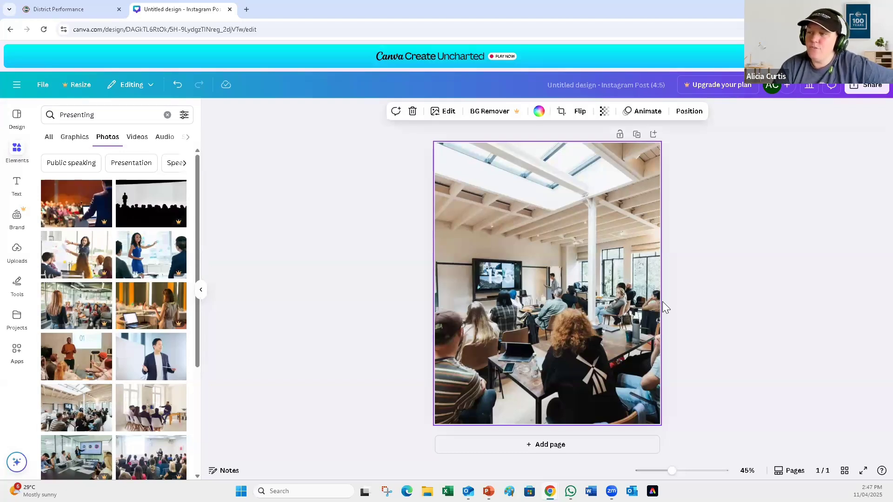
scroll(149, 420, down, 3)
scroll(149, 420, down, 3)
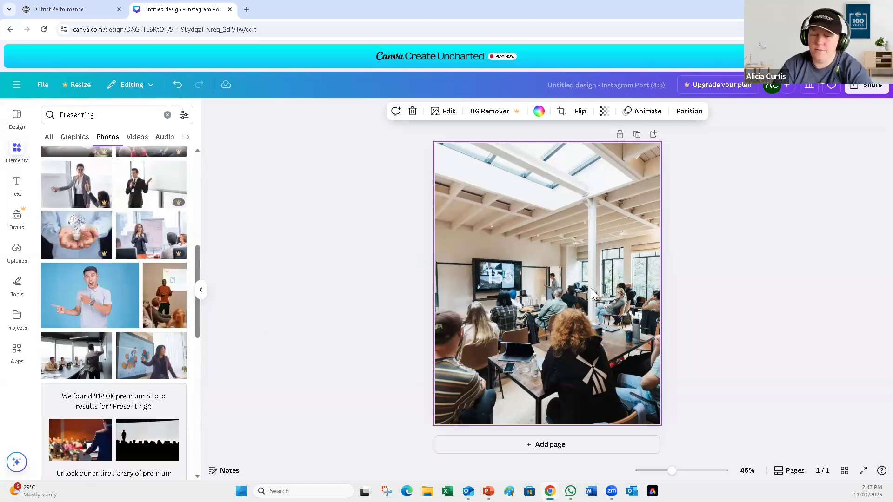
key(Delete)
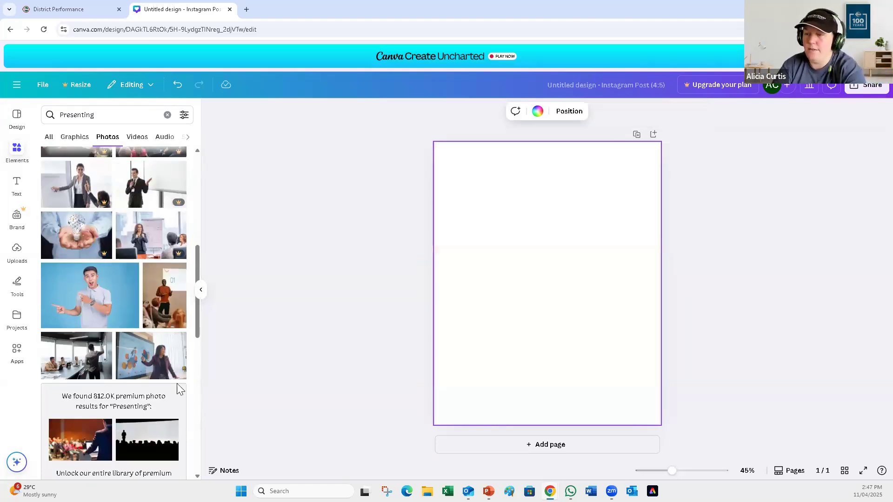
Step: Try the photo of the man pointing against a blue background, and look further through the presenting photos for an alternative
click(93, 305)
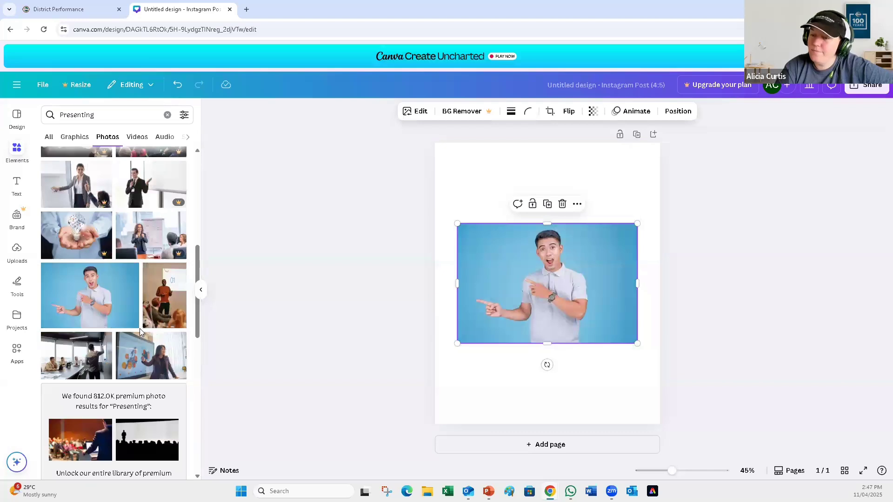
scroll(141, 332, down, 6)
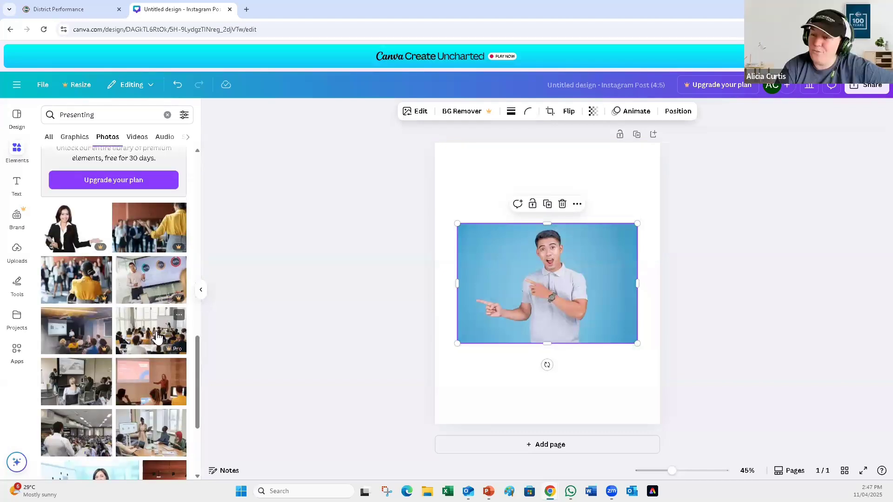
scroll(158, 335, down, 3)
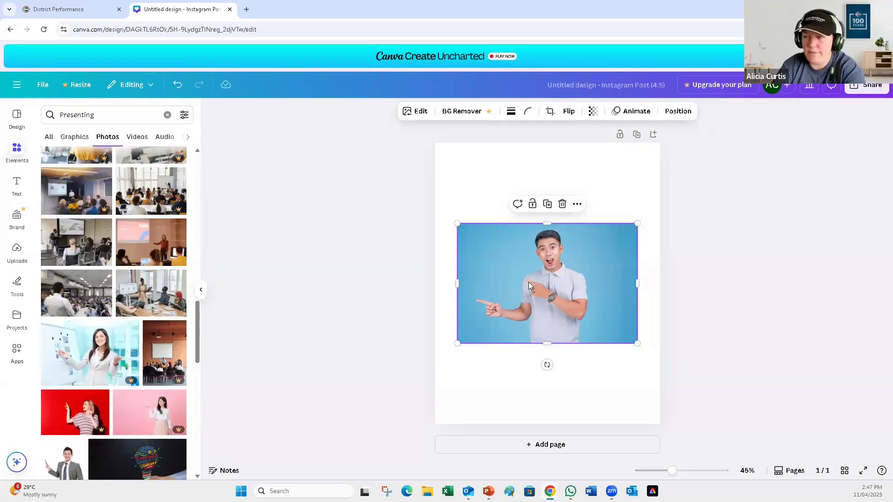
Step: Add the photo of the woman presenting to colleagues around a table and set it as the page background
click(134, 303)
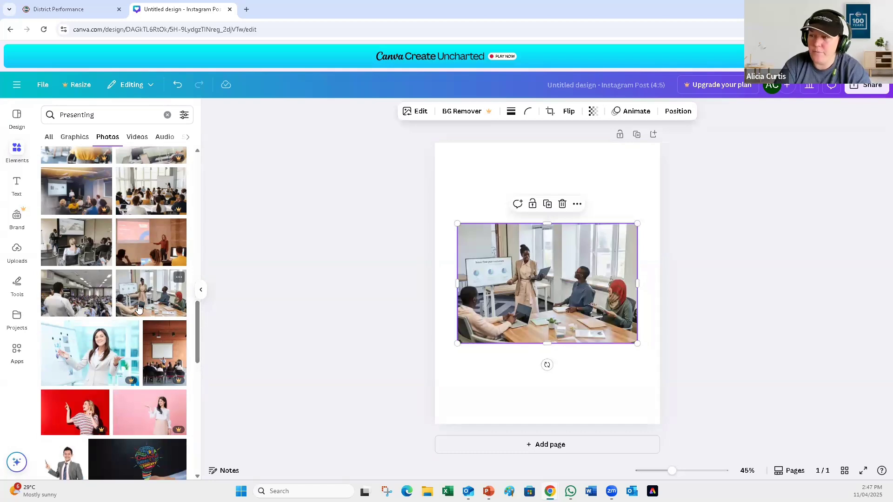
right_click(568, 295)
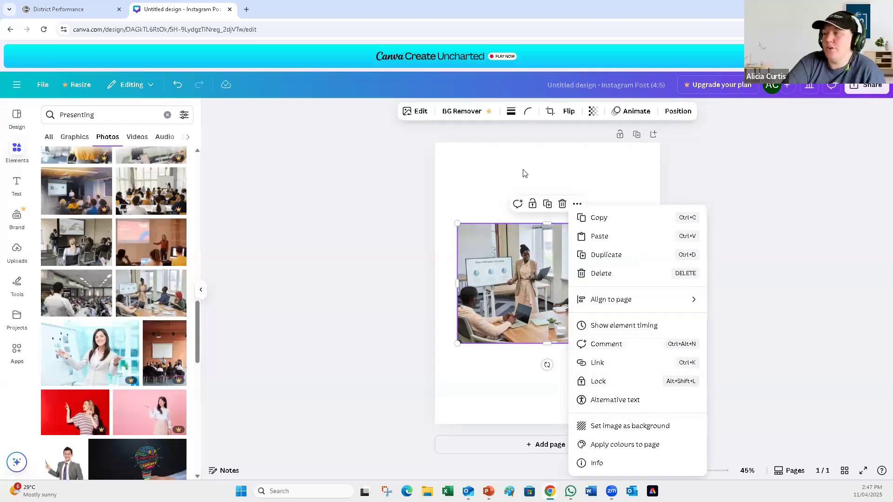
click(563, 267)
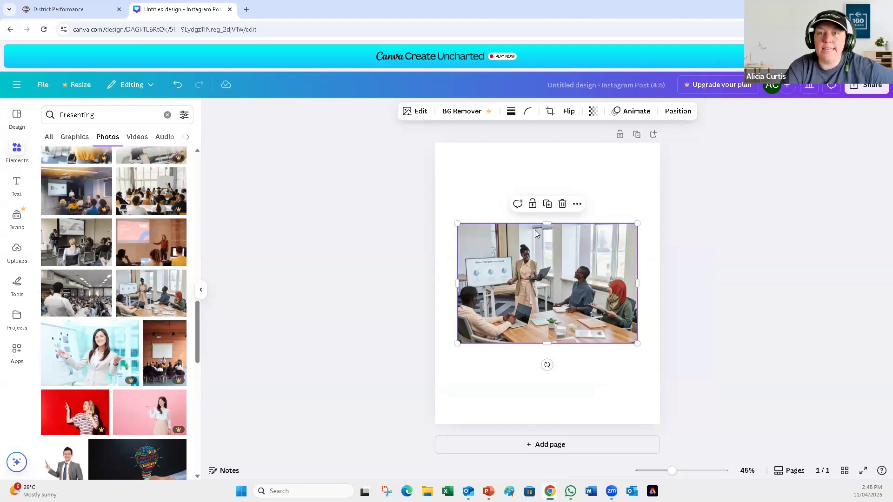
right_click(548, 279)
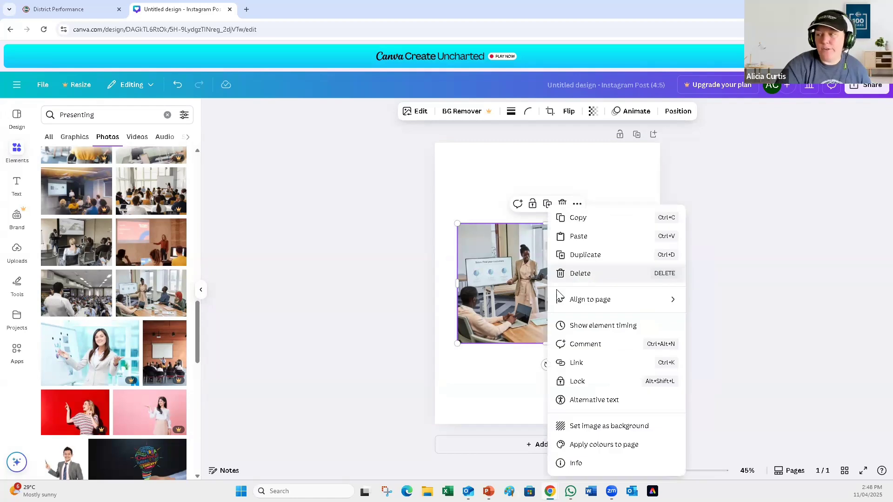
click(611, 427)
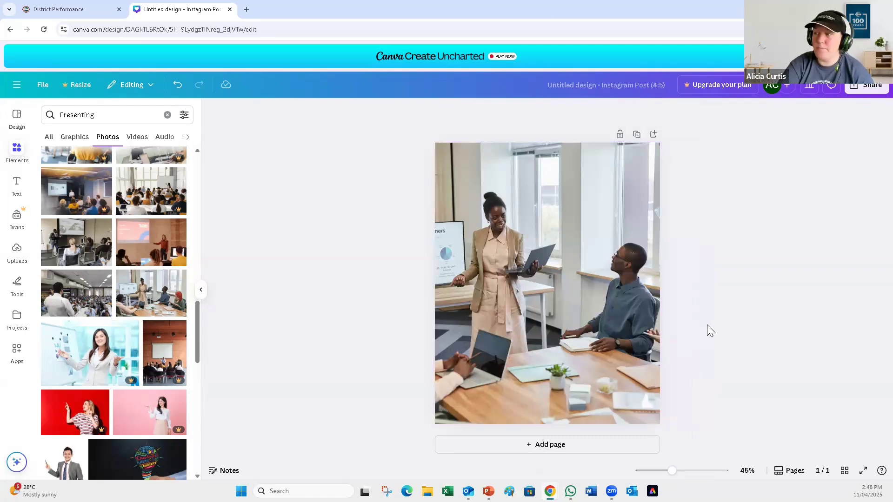
Step: Reposition the background photo within its crop, shifting it slightly to the left so the presenter and seated man stay in frame
double_click(604, 334)
drag(590, 329, 593, 333)
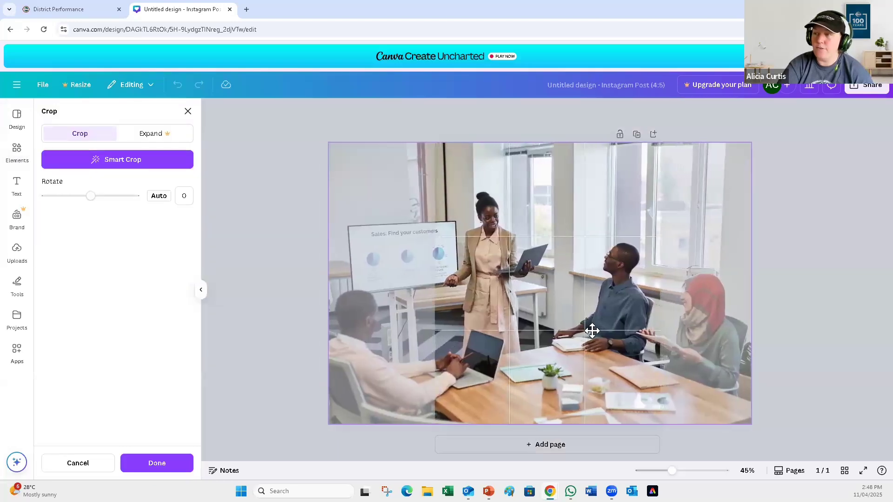
click(783, 309)
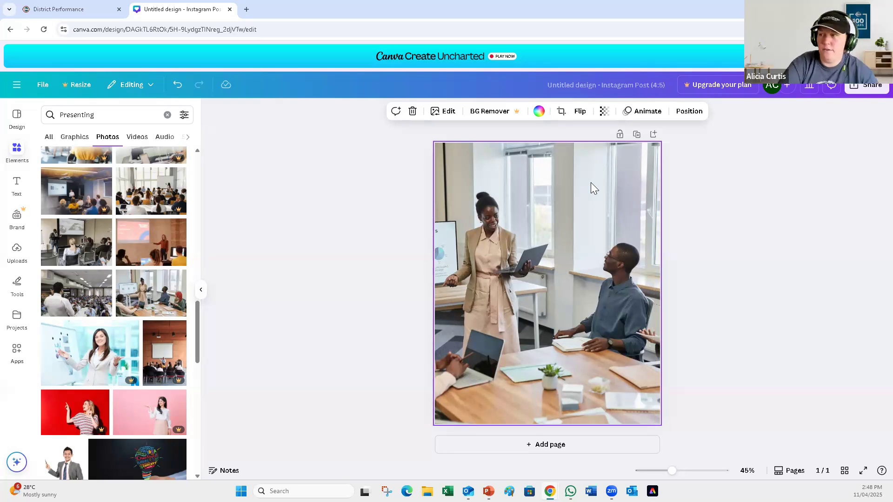
Step: Add the heading text "Communicate Confidently®" and place it over the windows near the top of the photo
text(Communicate Confidently)
click(553, 274)
drag(549, 280, 587, 166)
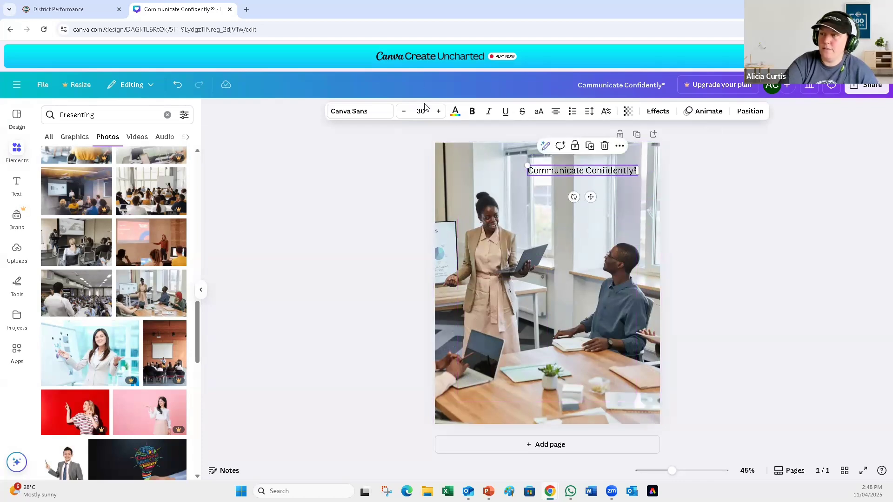
Step: Format the heading in bold Montserrat at size 34 and adjust its position over the windows
click(382, 113)
scroll(86, 344, down, 3)
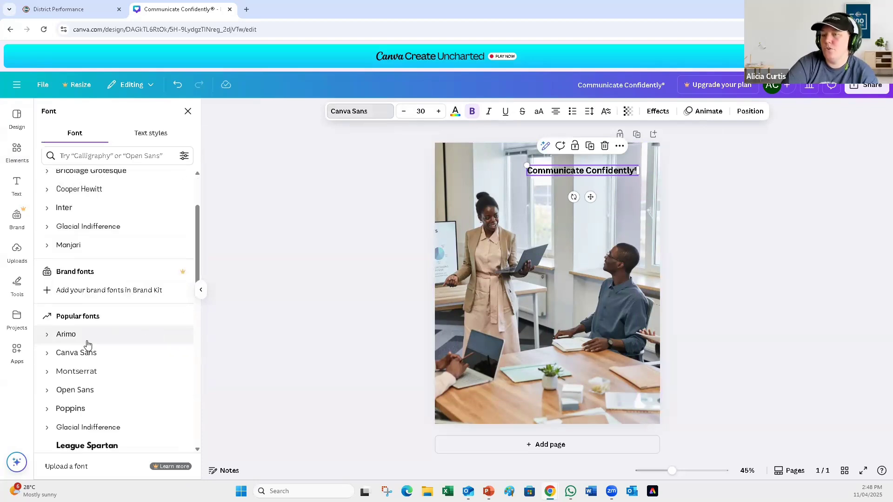
scroll(94, 375, down, 1)
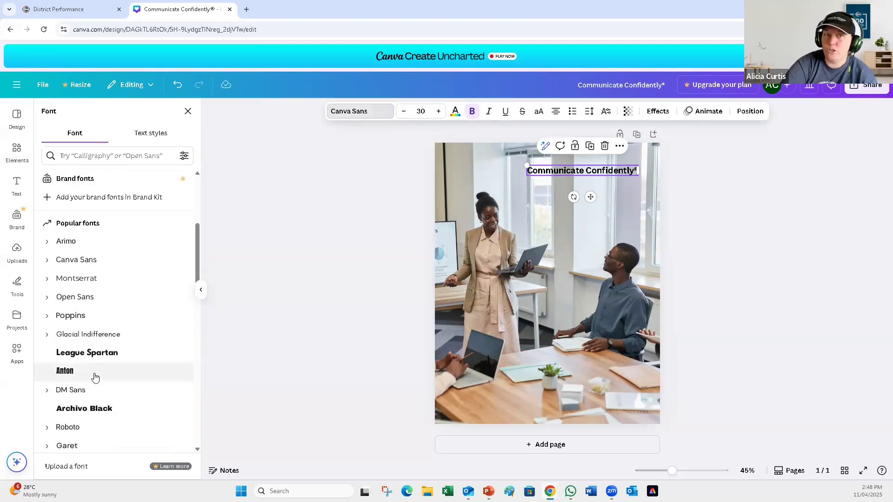
click(76, 278)
click(438, 111)
click(439, 111)
click(438, 111)
click(439, 111)
mouse_move(618, 174)
mouse_down()
mouse_move(562, 174)
mouse_move(604, 174)
mouse_up()
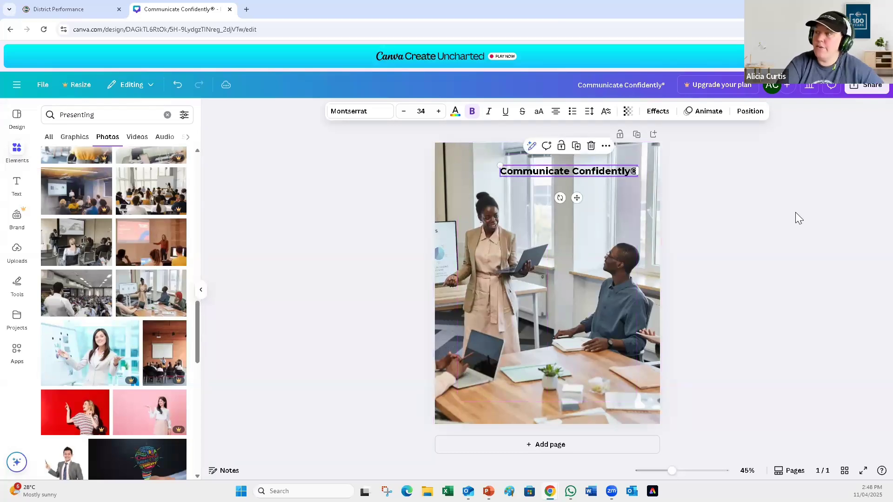
click(741, 268)
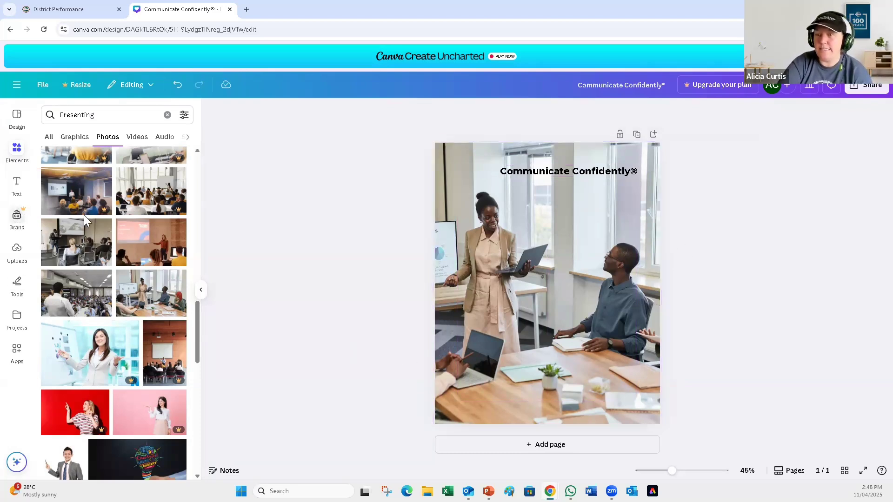
Step: Look through the Brand Kit options for logos, colours, fonts, brand voice, photos, graphics and icons
click(16, 219)
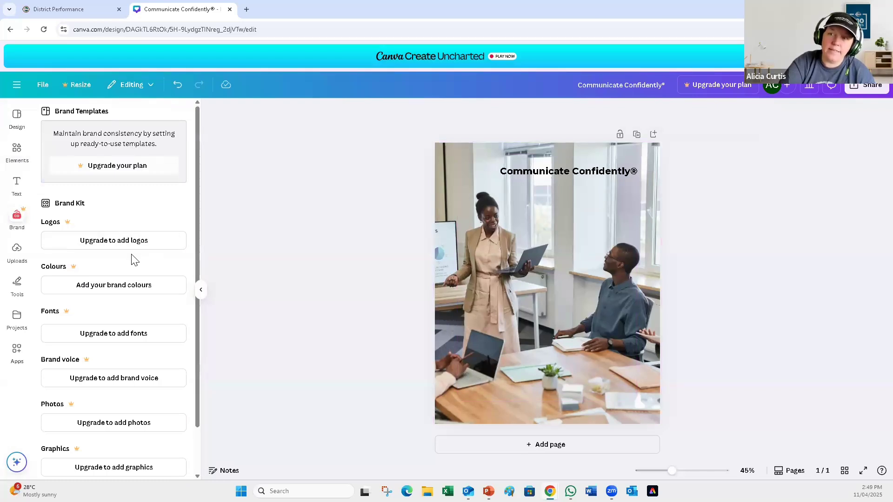
scroll(154, 245, down, 1)
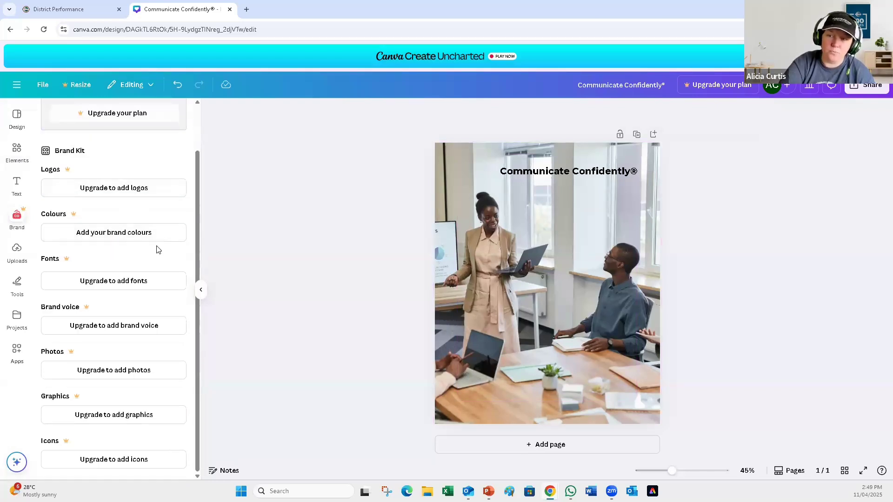
scroll(156, 265, up, 1)
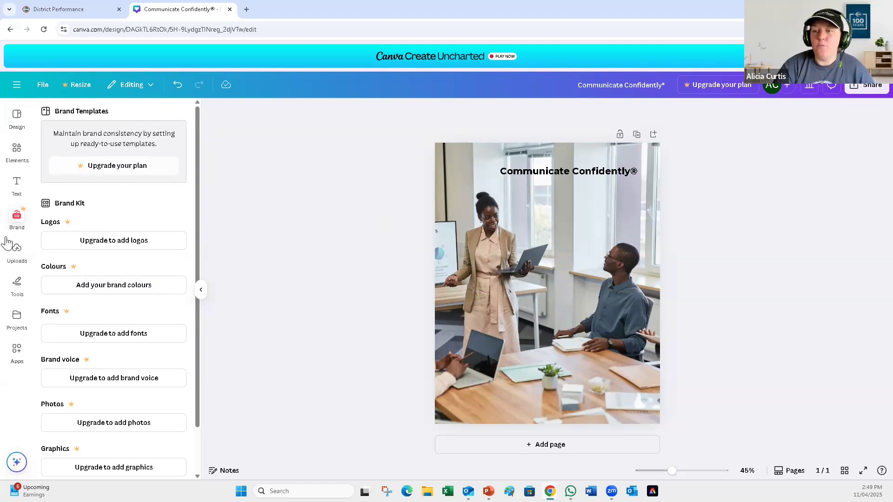
Step: View the media upload options and the file chooser for adding own files, closing it without choosing one
click(16, 251)
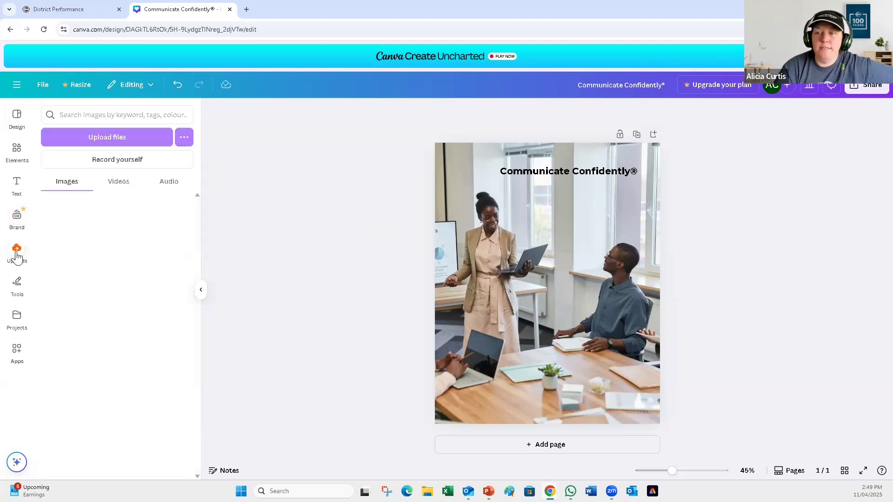
click(107, 137)
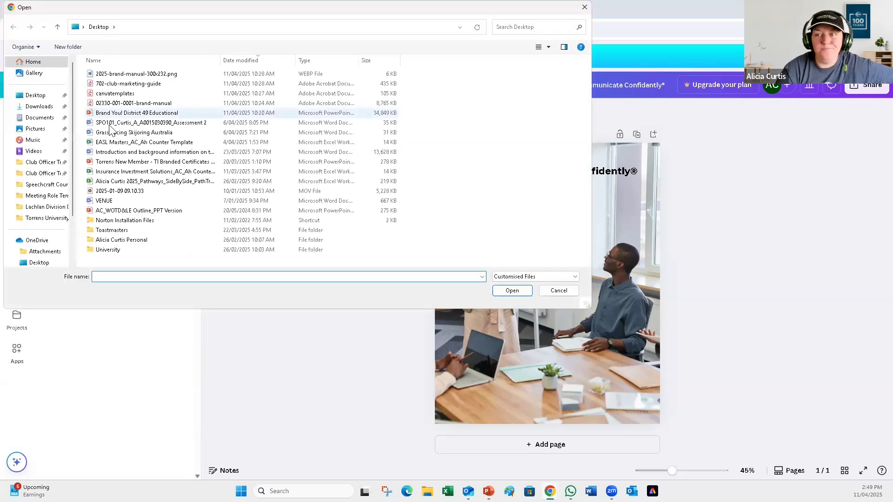
click(559, 290)
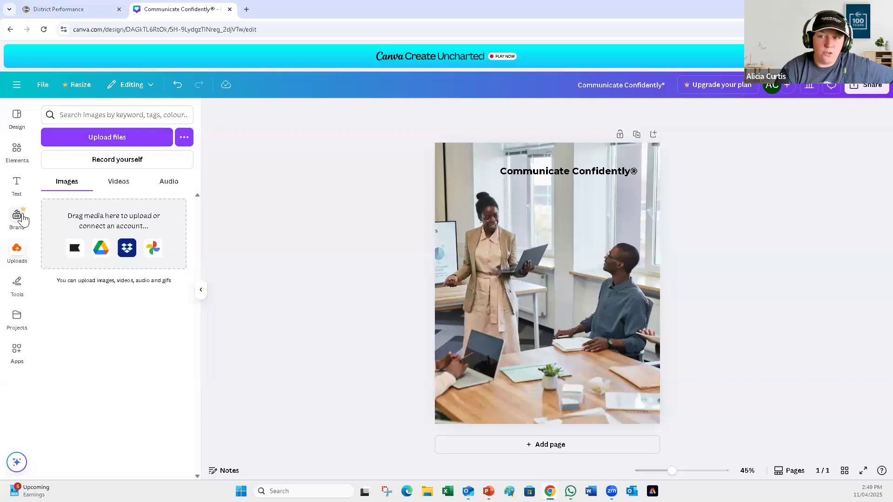
Step: Start a media upload and browse to the District 100 folder inside Toastmasters on the Desktop
click(18, 257)
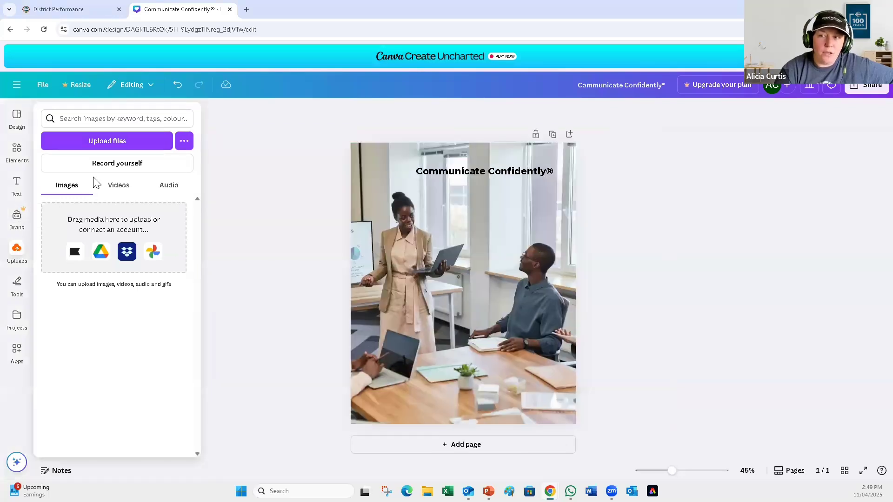
click(116, 147)
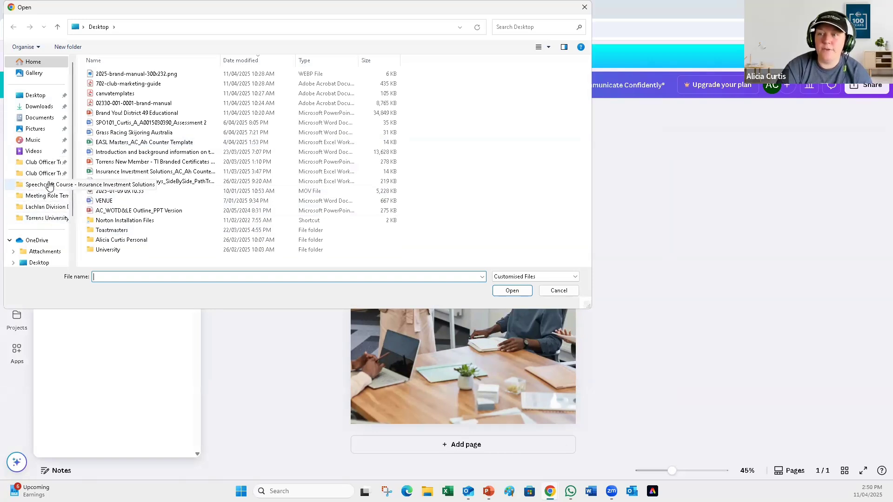
click(46, 218)
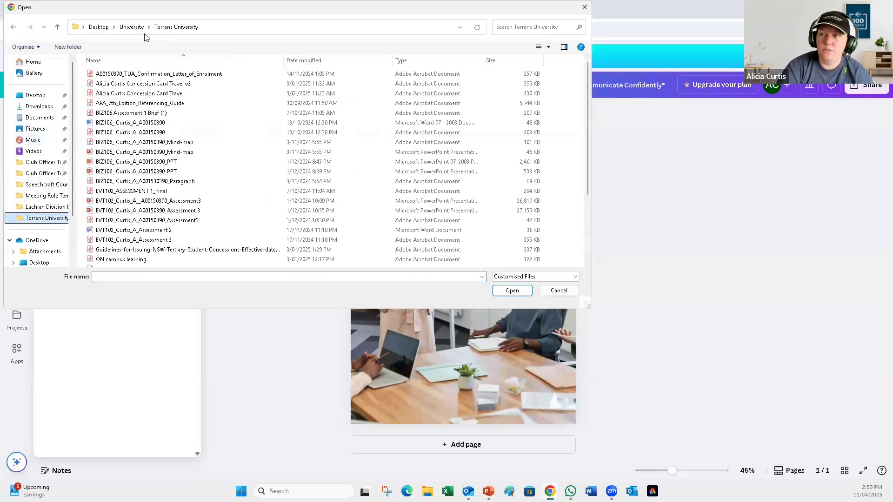
click(99, 27)
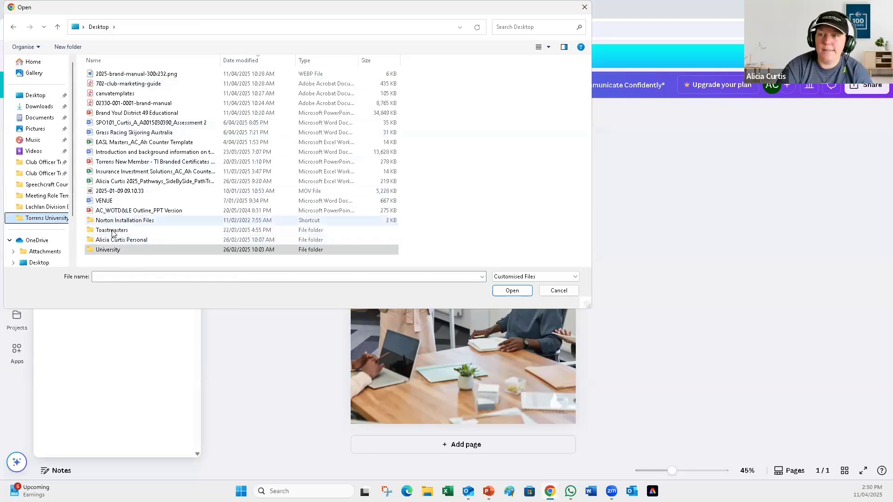
double_click(114, 231)
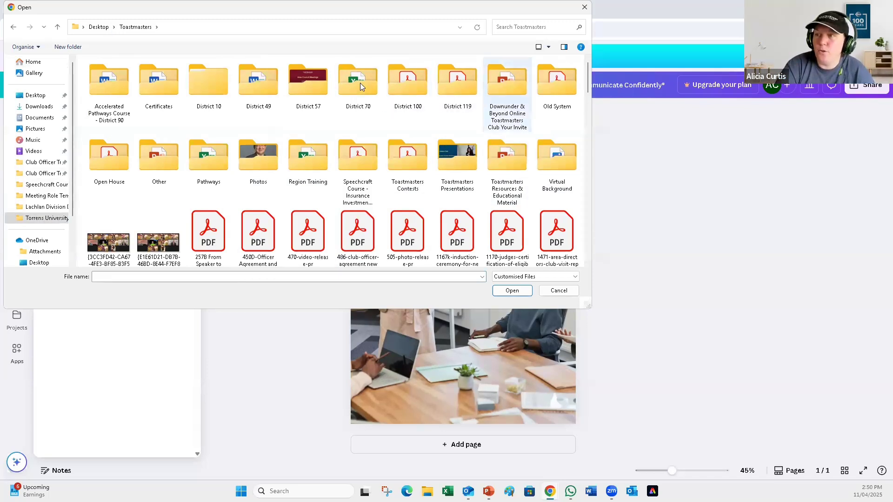
double_click(417, 86)
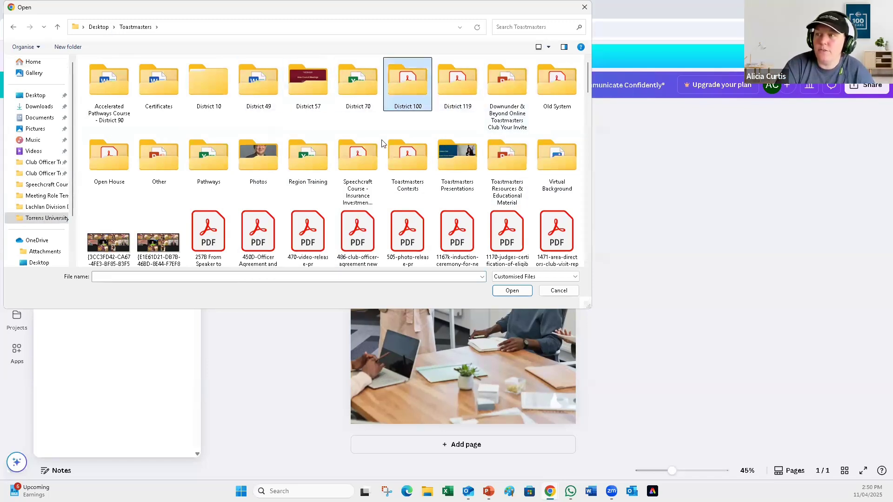
Step: Upload the file toastmasters-logo-color-png.png from the District 100 folder
scroll(463, 152, down, 10)
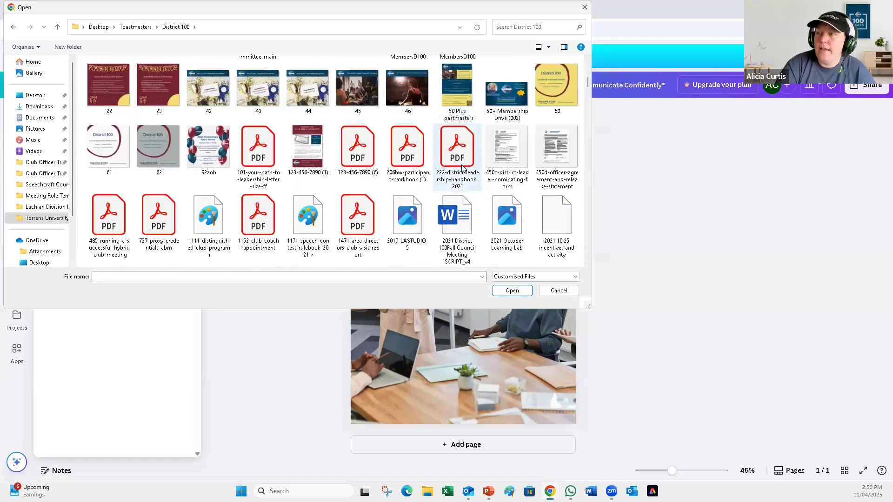
scroll(446, 198, down, 10)
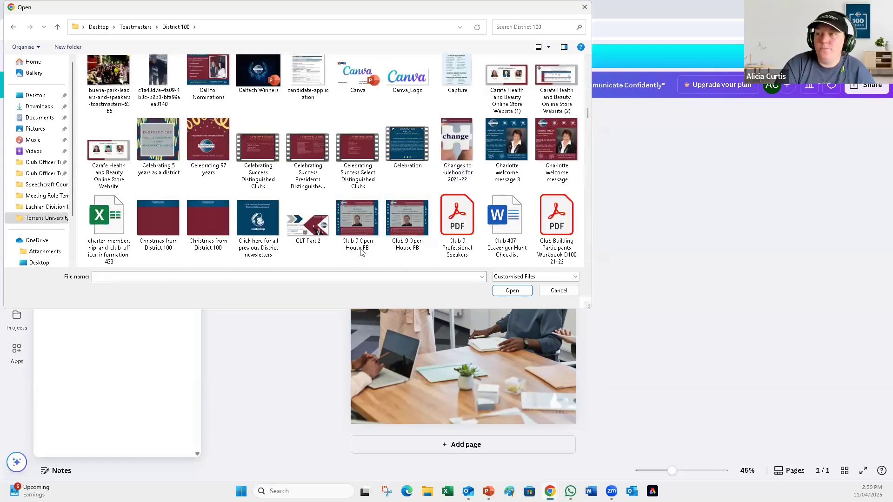
click(292, 277)
text(toa)
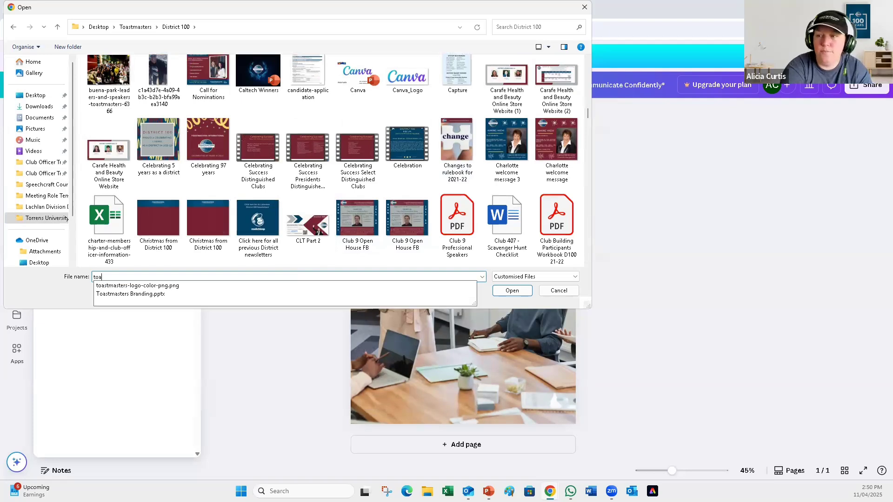
click(206, 288)
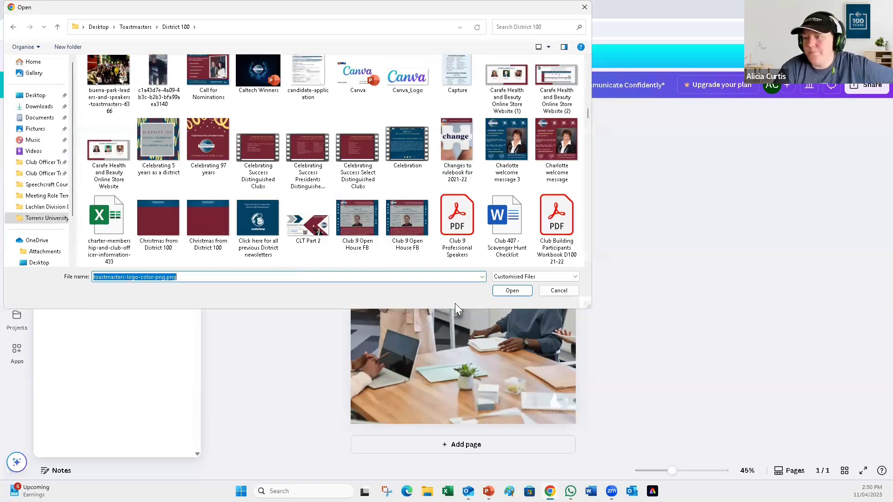
click(512, 291)
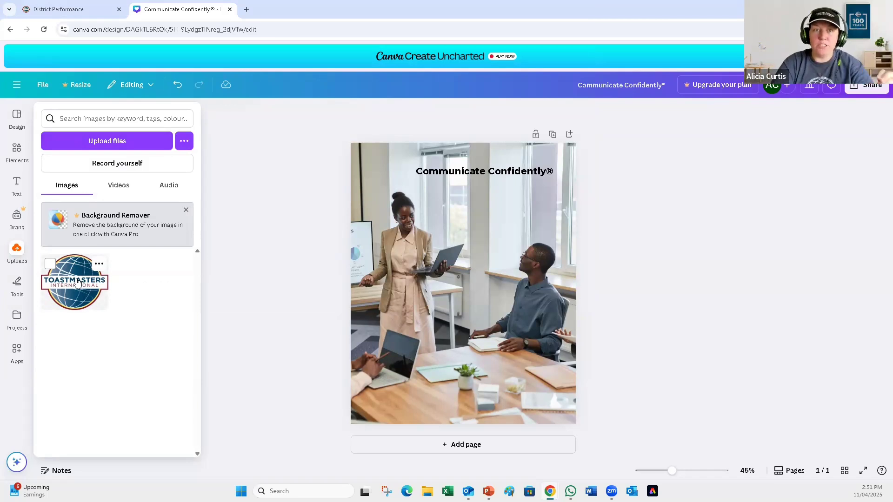
Step: Add the uploaded Toastmasters logo to the post, shrink it and place it in the photo's upper left corner
click(70, 294)
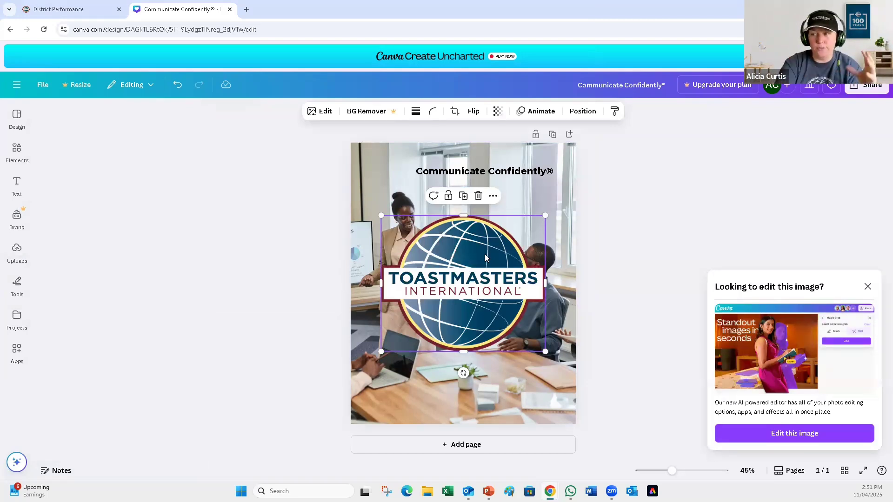
drag(543, 354, 388, 176)
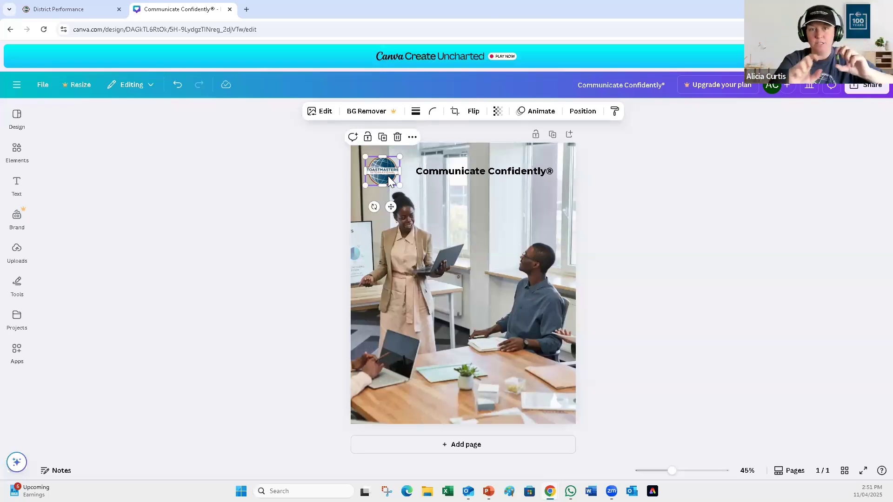
click(402, 184)
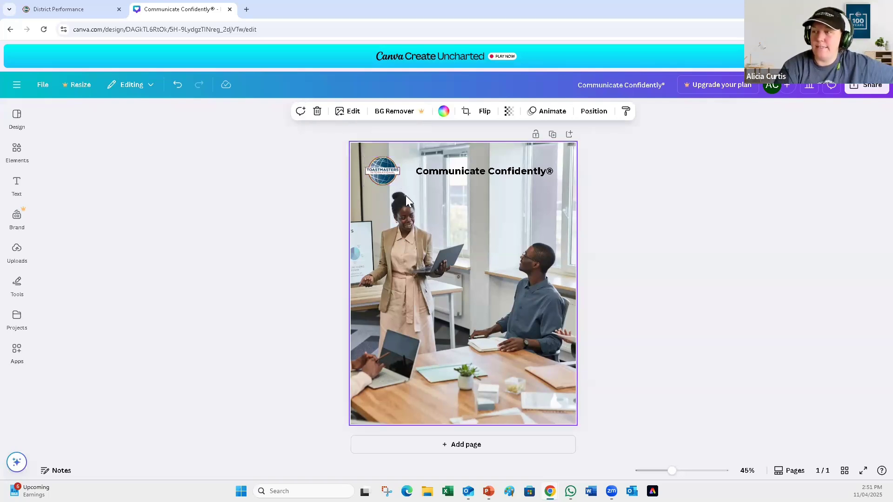
Step: Move the "Communicate Confidently®" heading slightly up and towards the photo's right edge, leaving space beside the logo
click(469, 171)
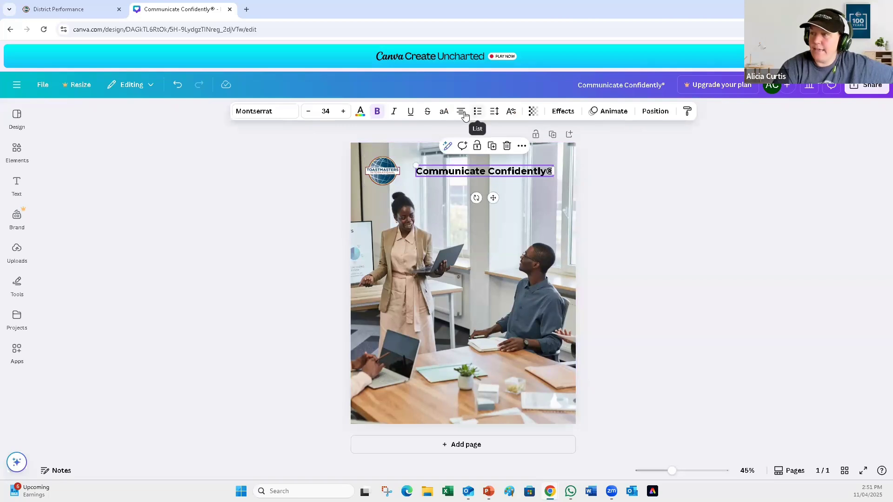
click(461, 112)
mouse_move(538, 173)
mouse_down()
mouse_move(557, 156)
mouse_move(546, 167)
mouse_up()
click(542, 203)
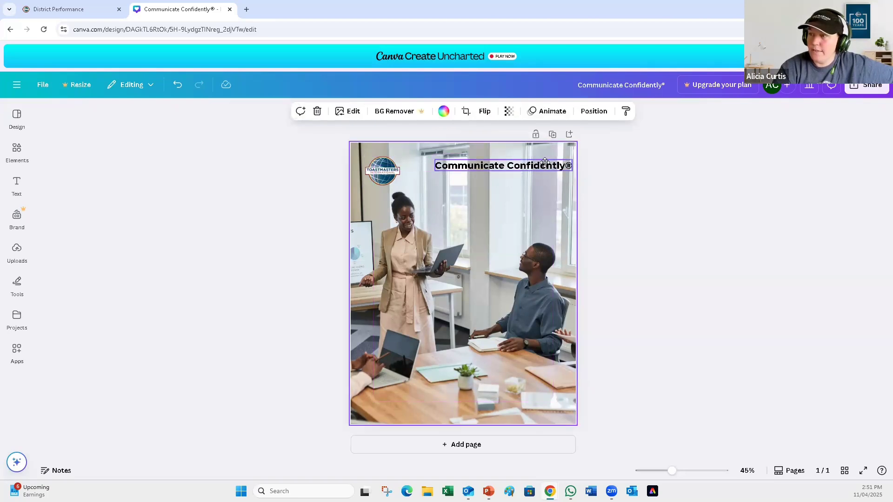
click(678, 244)
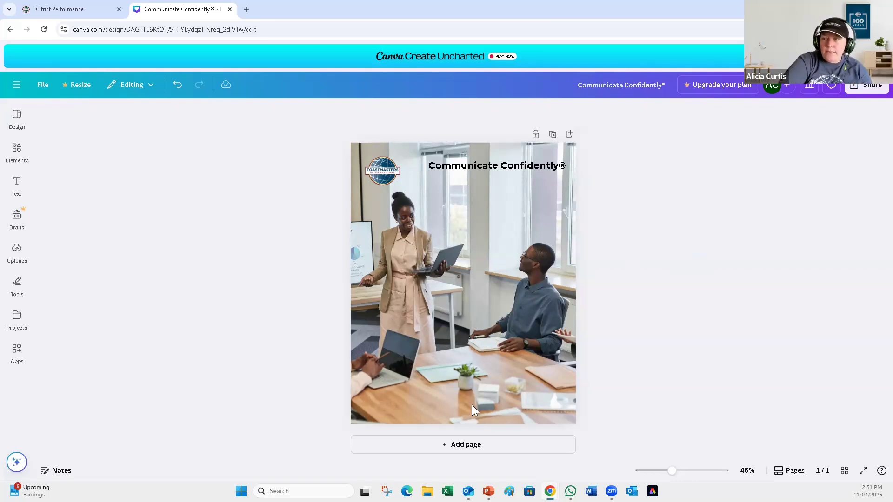
Step: Add a second page and apply the black-and-white polaroid photo collage template to it
click(509, 448)
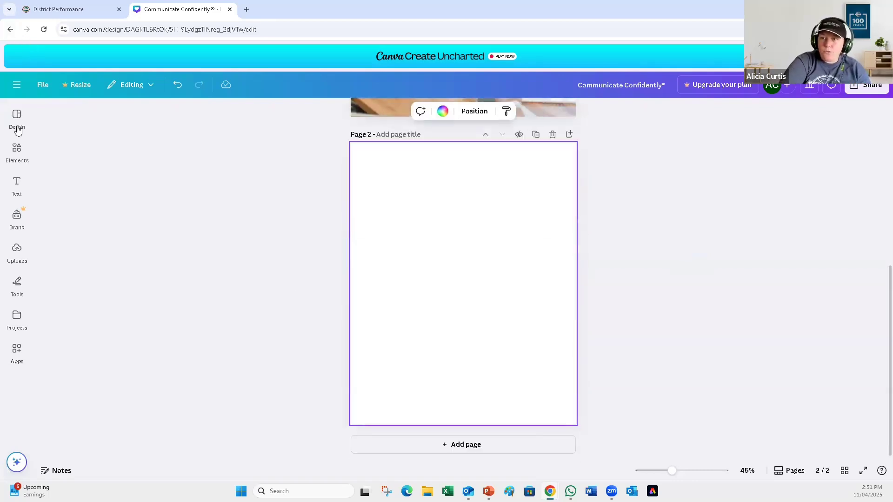
click(17, 121)
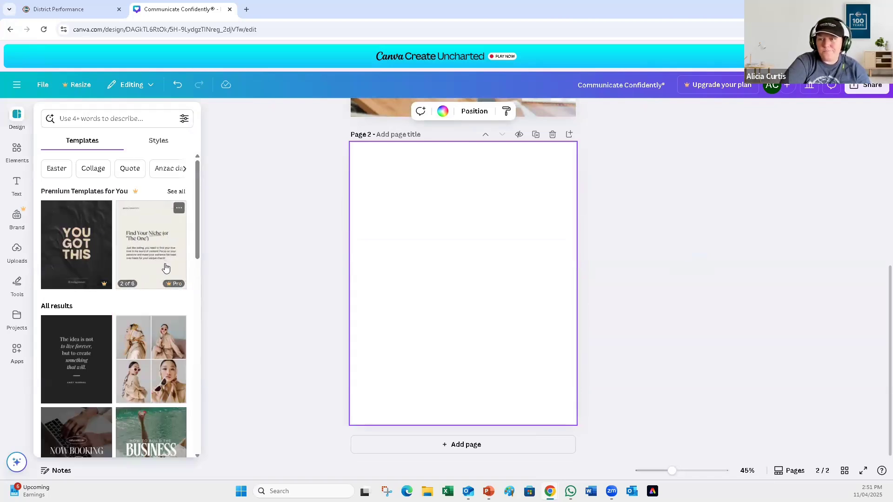
scroll(153, 229, down, 5)
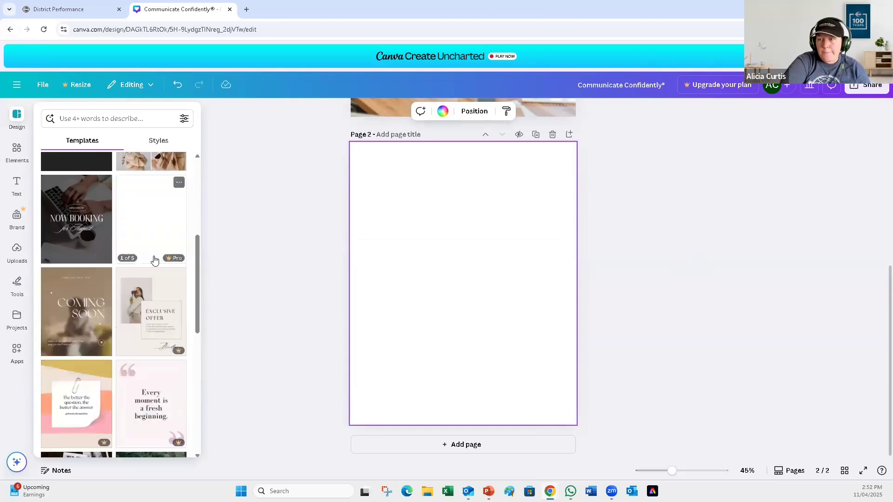
scroll(146, 287, up, 5)
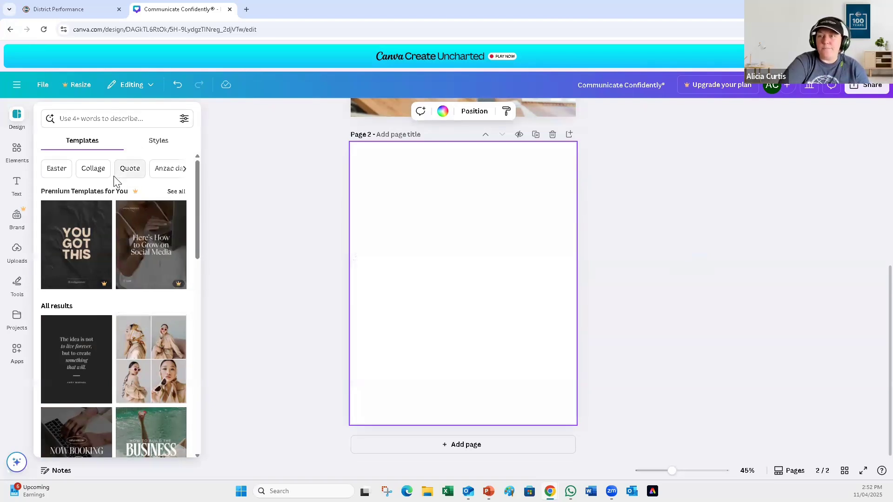
scroll(119, 233, down, 8)
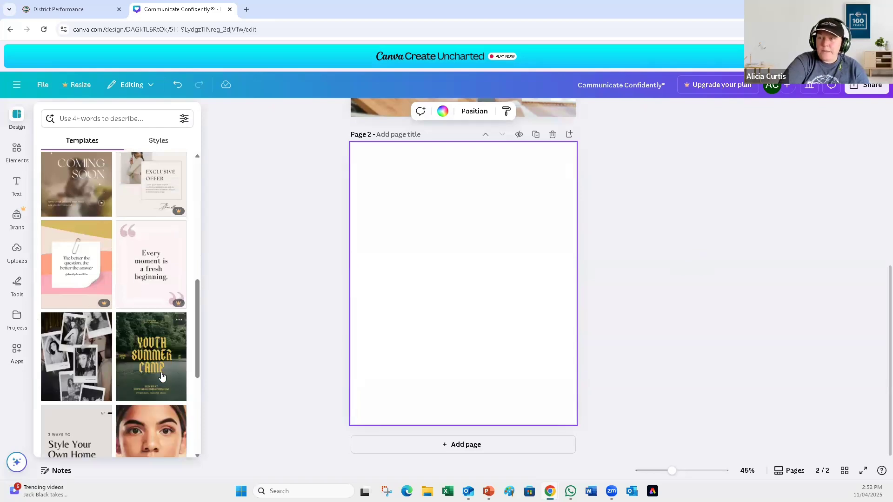
scroll(162, 377, down, 1)
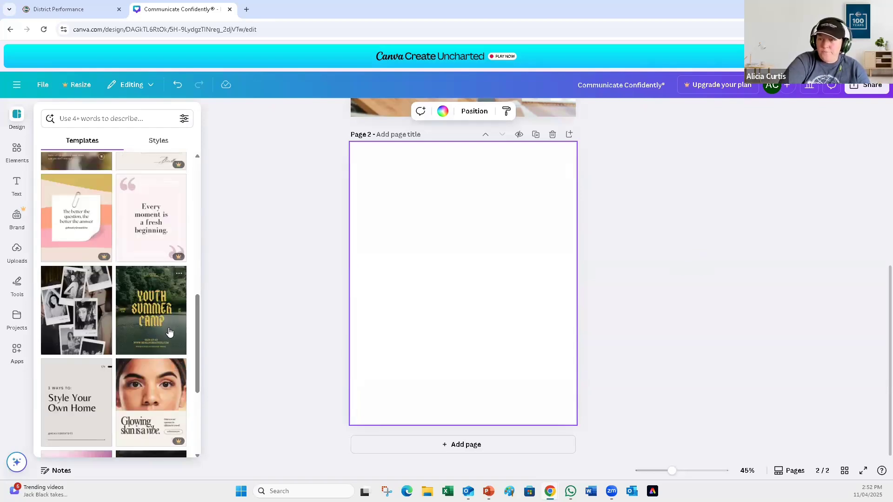
click(75, 322)
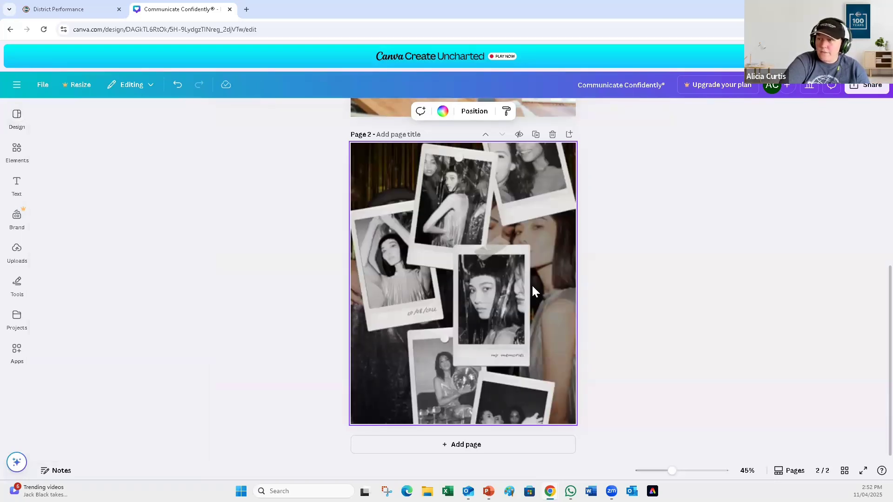
Step: Delete the sample photos from all six polaroid frames of the collage on page 2
click(526, 367)
click(449, 193)
drag(449, 193, 546, 172)
click(545, 172)
key(Delete)
click(394, 272)
key(Delete)
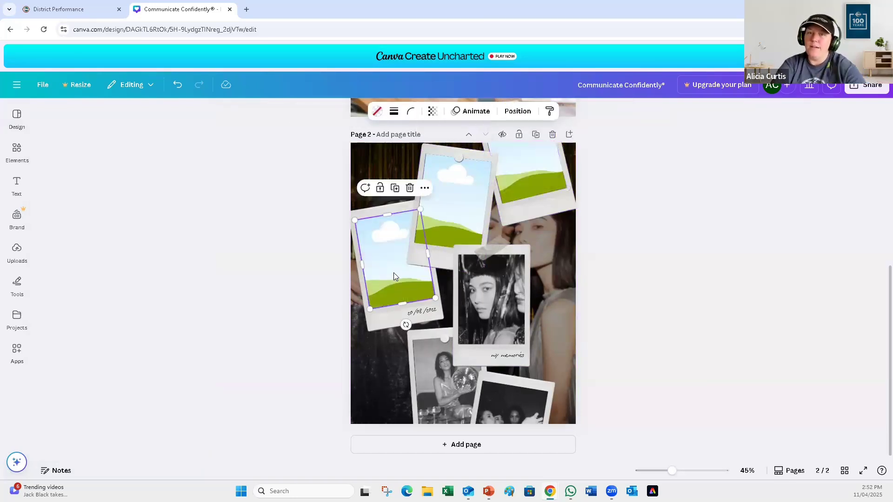
click(495, 306)
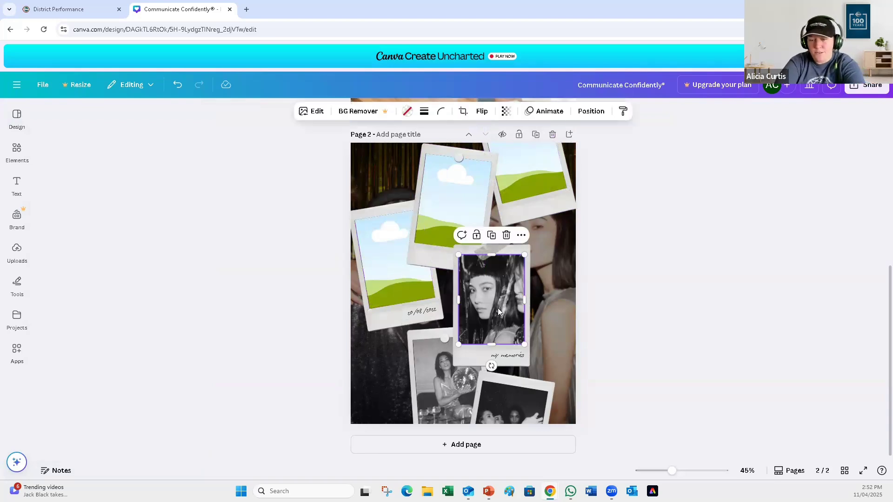
key(Delete)
click(516, 404)
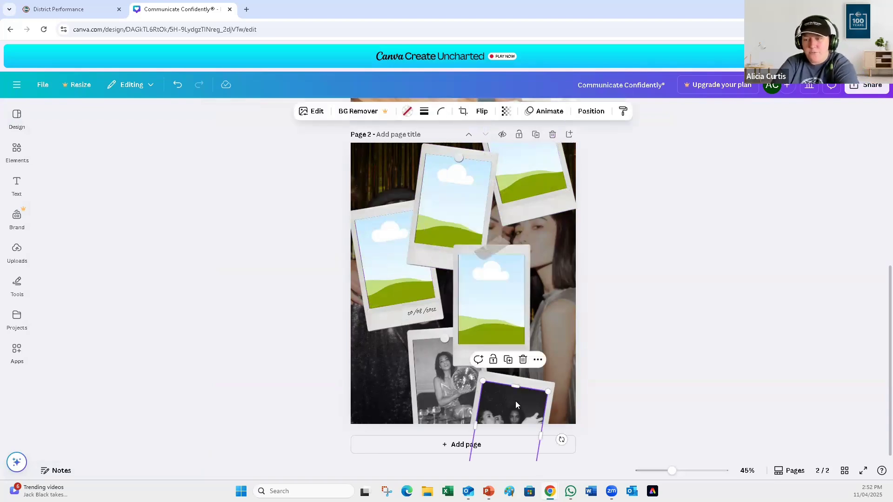
key(Delete)
click(453, 399)
key(Delete)
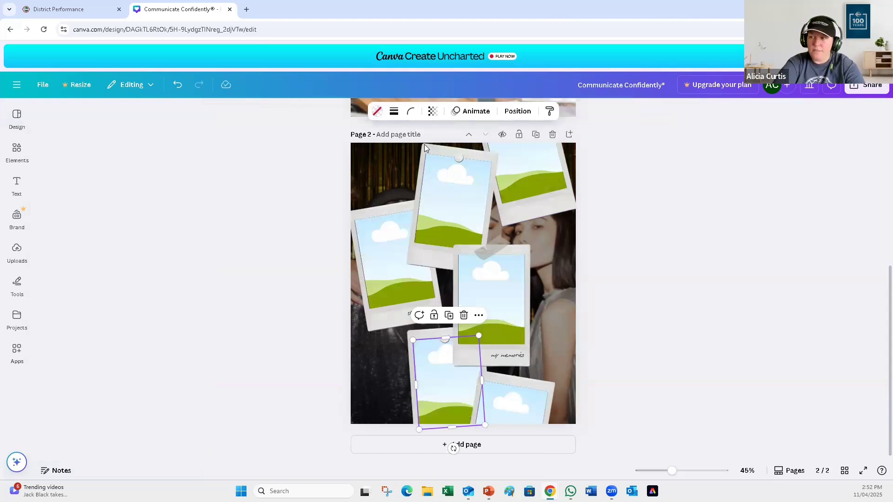
Step: Search the photo elements for "public speaking" and add the microphone photo with the blurred red seats to page 2
click(397, 183)
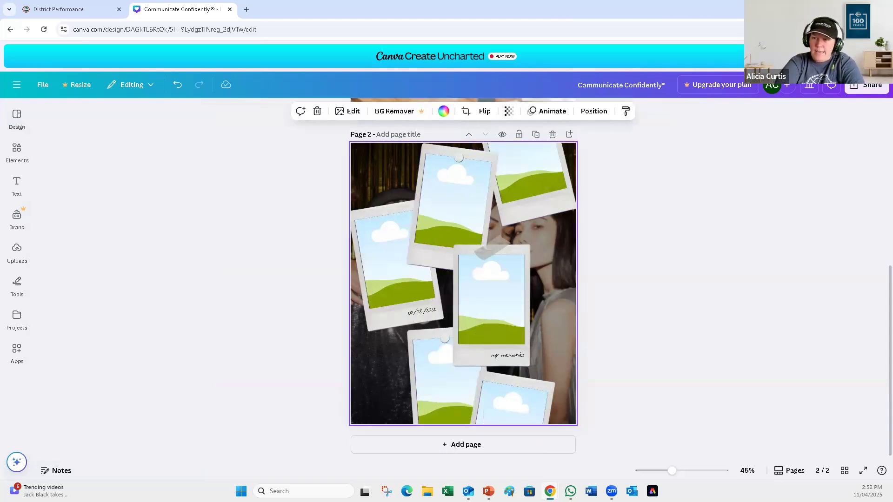
click(28, 182)
click(14, 157)
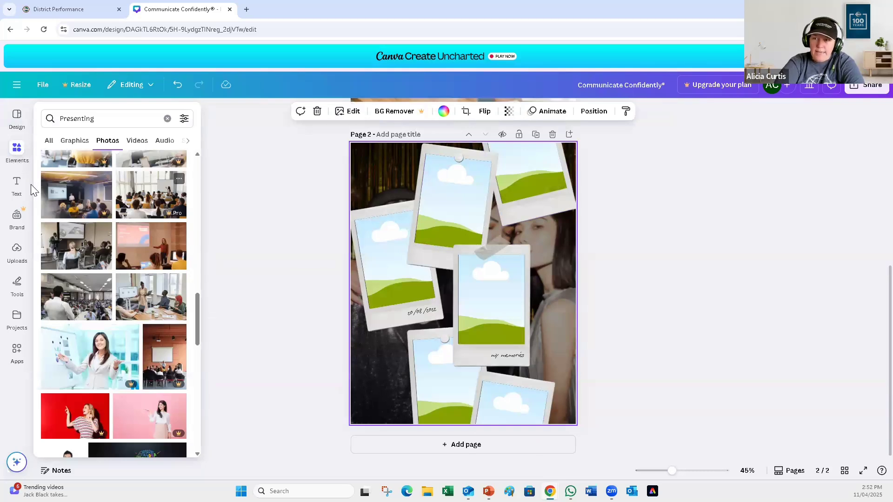
click(99, 115)
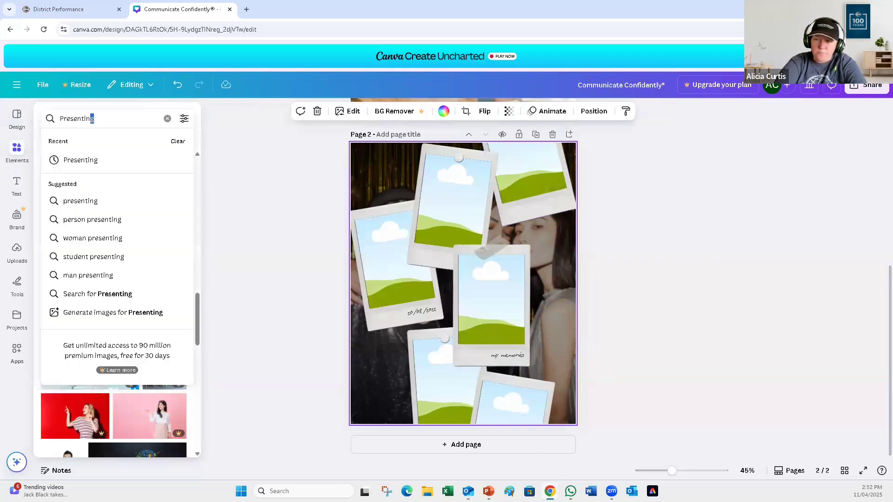
key(ctrl+a)
text(public speaking)
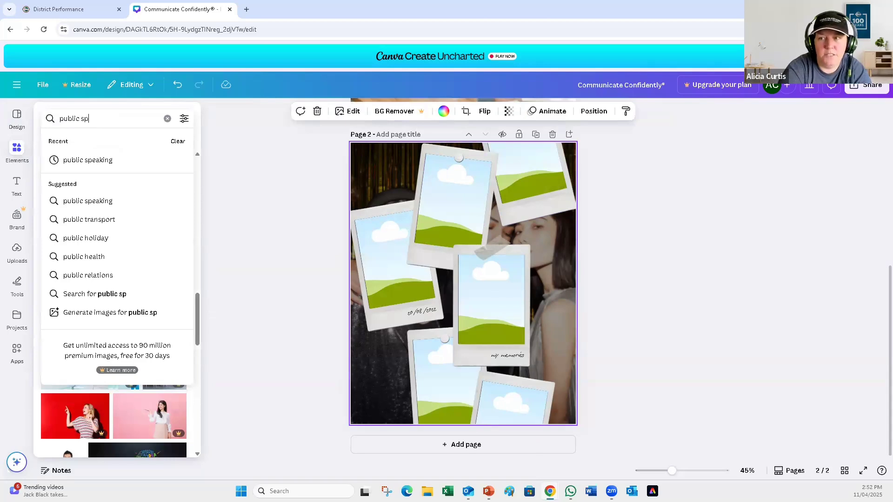
key(Return)
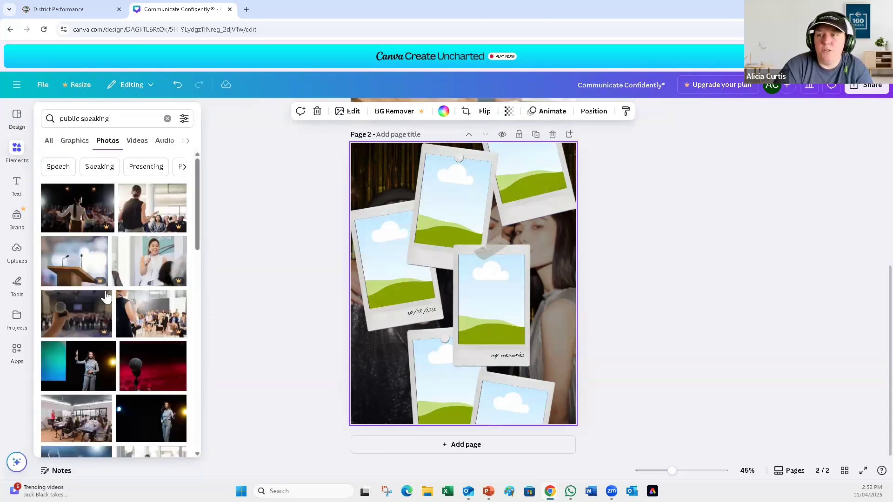
scroll(143, 317, down, 1)
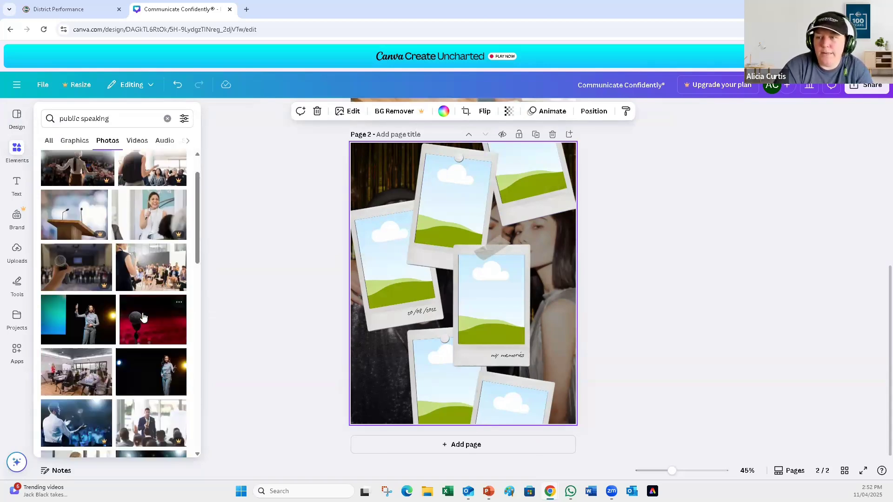
click(154, 321)
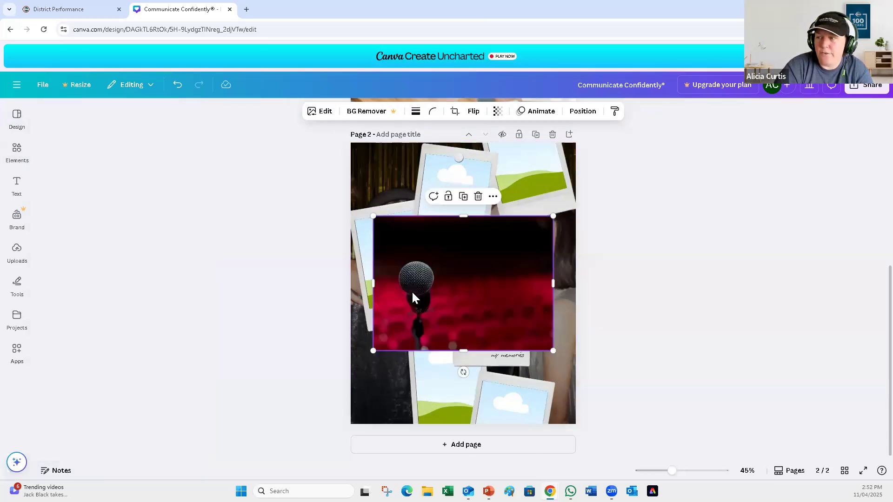
Step: Set the microphone photo with the red seats as the background of page 2
right_click(414, 294)
key(Escape)
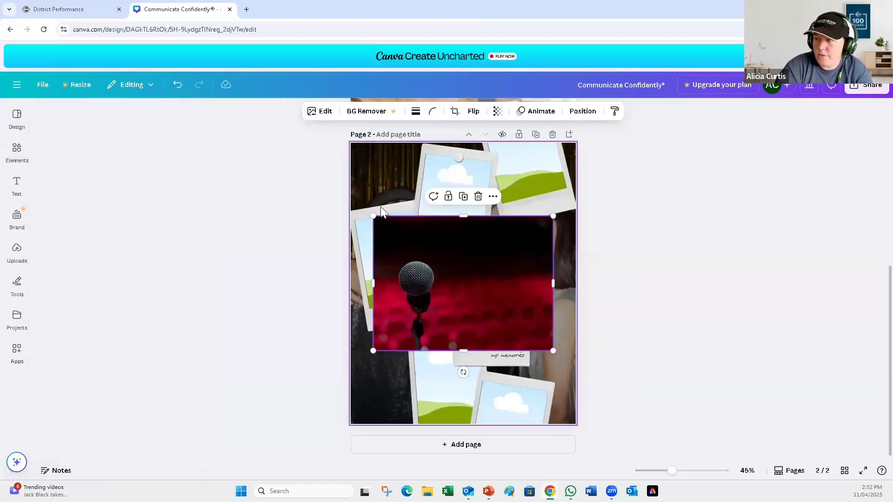
drag(406, 263, 381, 178)
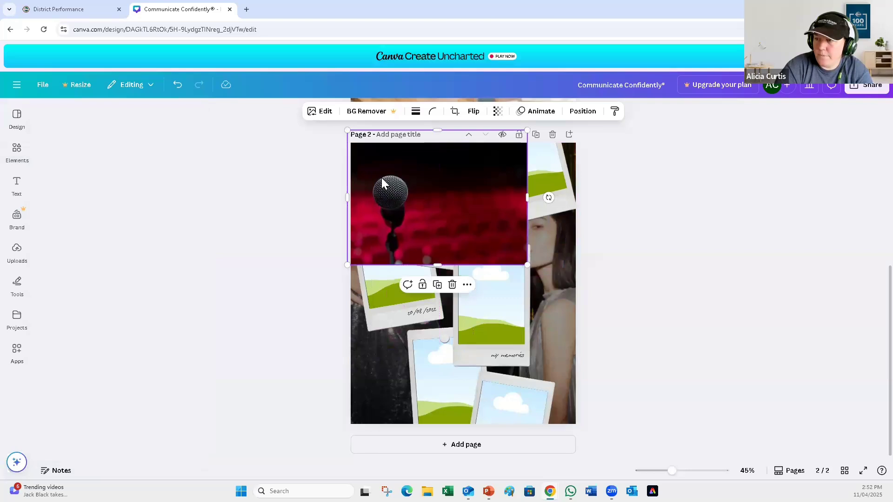
right_click(420, 221)
click(427, 425)
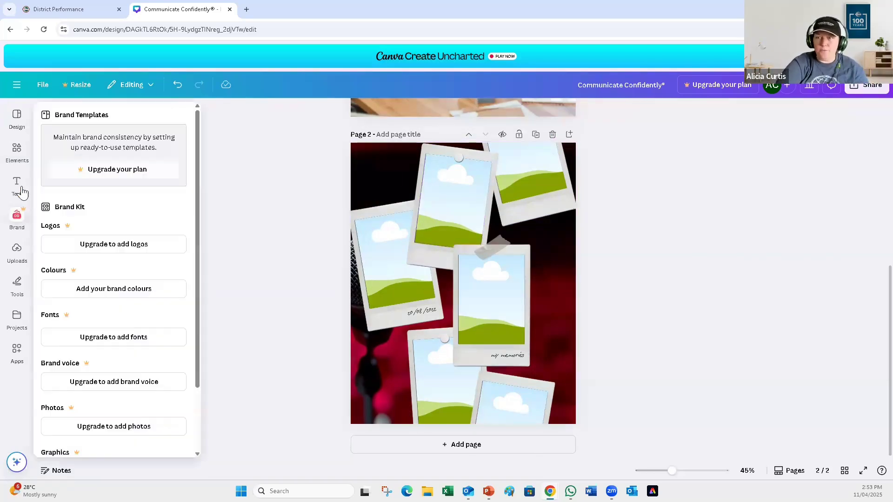
Step: Search the photo elements for "happy people"
click(31, 156)
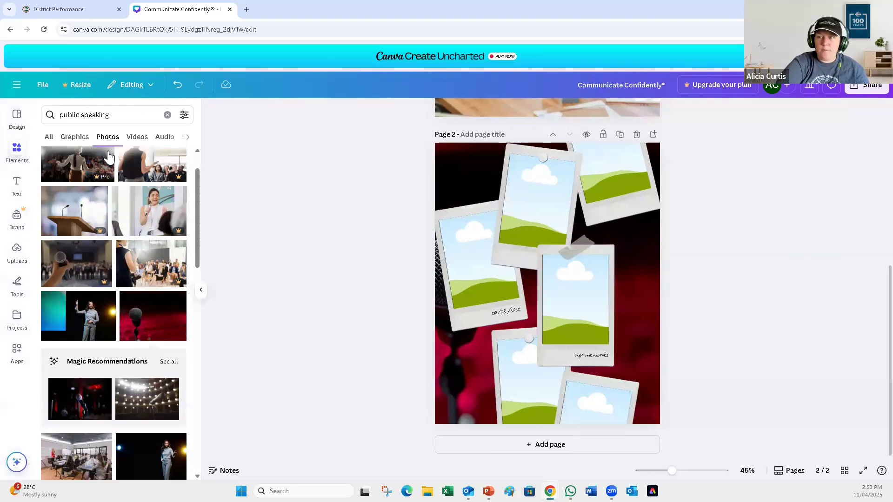
click(118, 115)
key(ctrl+a)
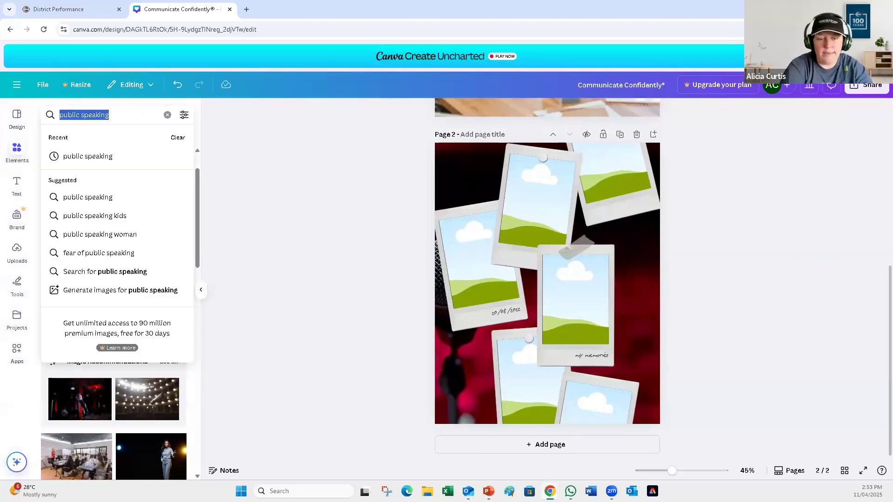
text(happy pe)
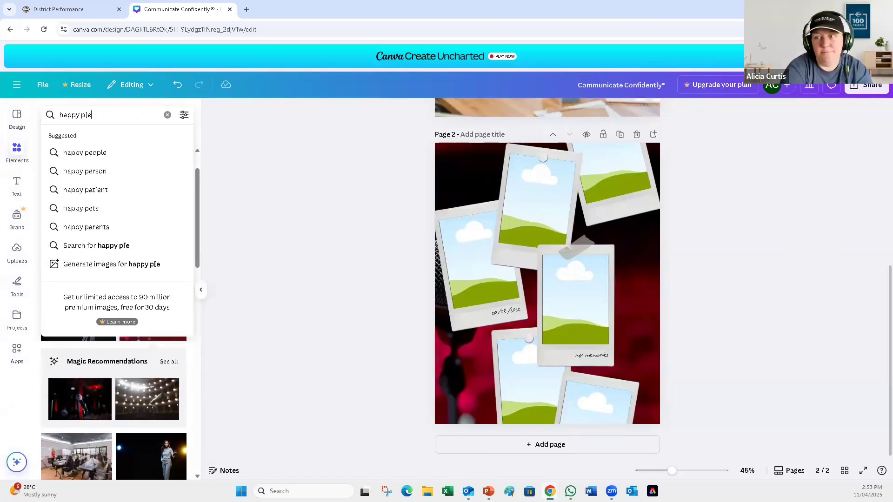
text(ople)
key(Return)
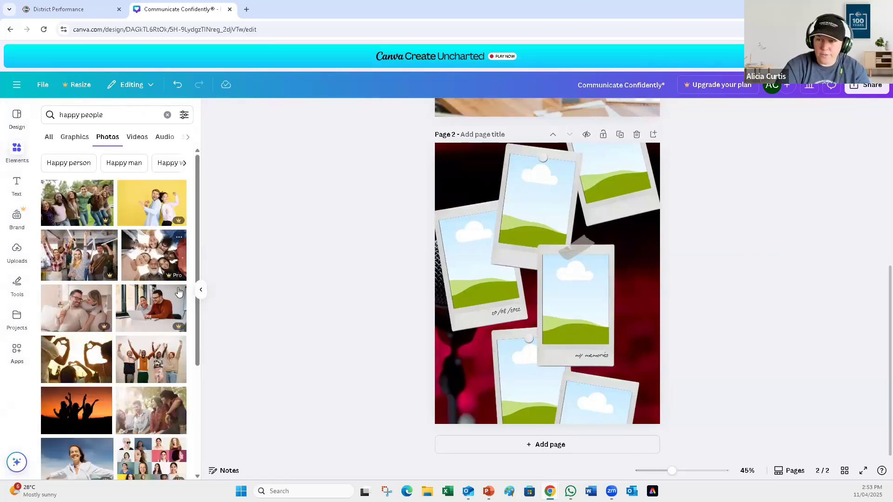
Step: Place the faded outdoor photo of laughing friends in the upper-middle polaroid frame, cropped to the pair in the red checked shirt and dark top
scroll(168, 317, down, 1)
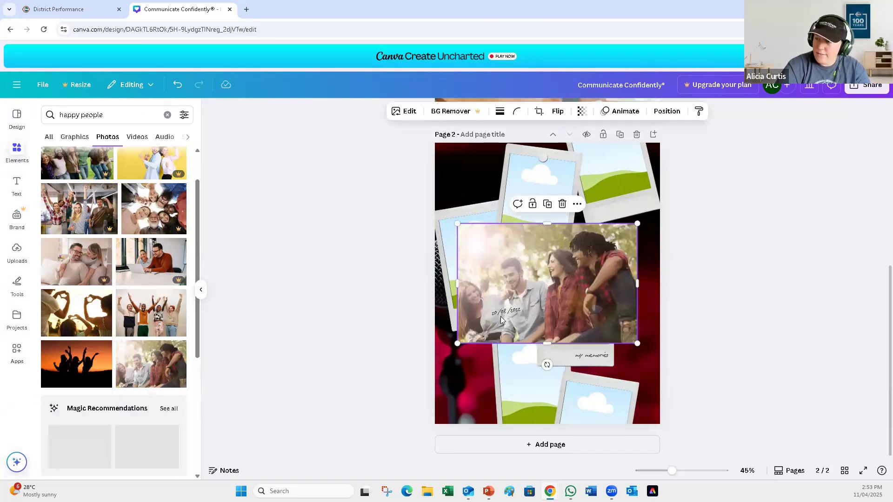
drag(562, 310, 496, 195)
double_click(536, 206)
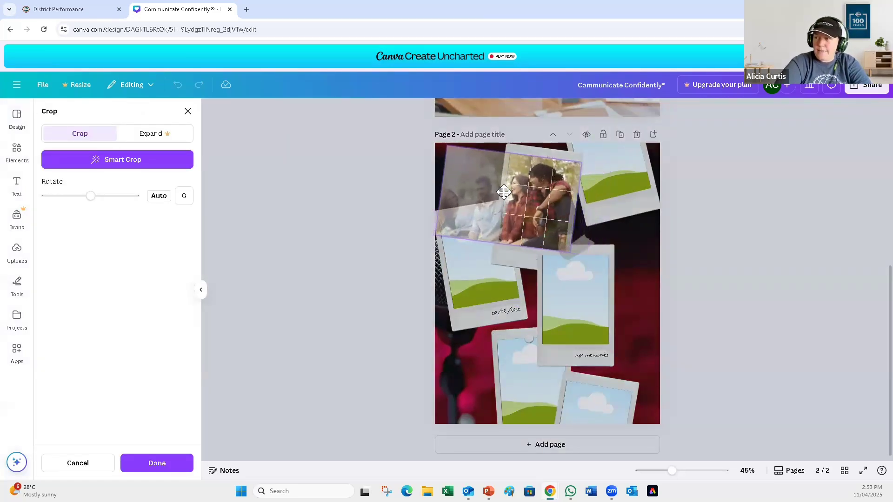
click(538, 234)
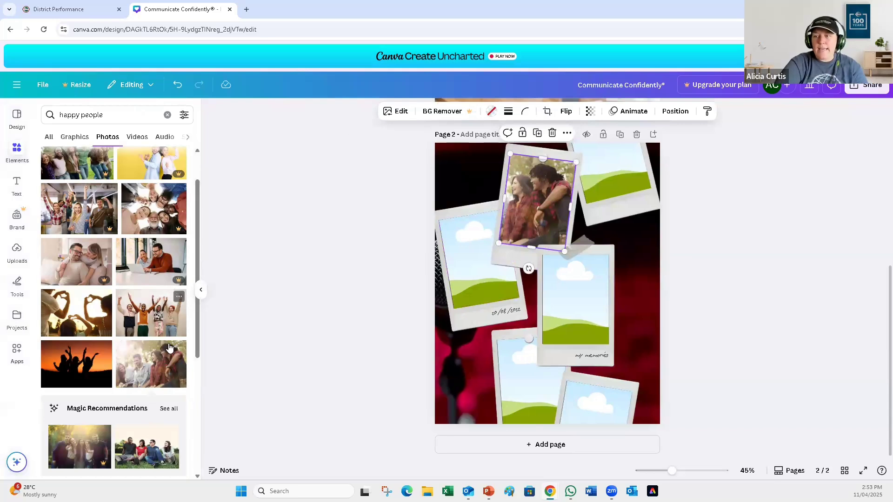
Step: Try to fit the photo of two laughing women into the upper-right polaroid frame
scroll(158, 325, down, 3)
scroll(164, 352, down, 3)
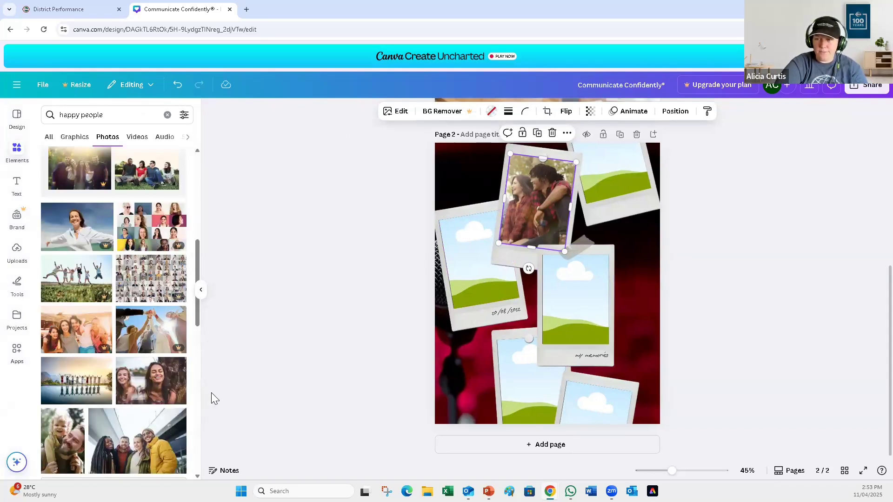
drag(158, 395, 533, 221)
double_click(609, 181)
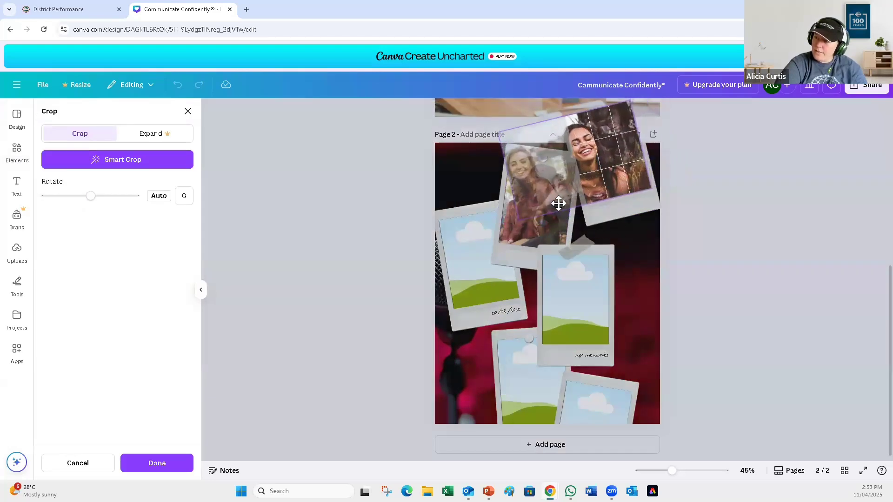
key(ctrl+z)
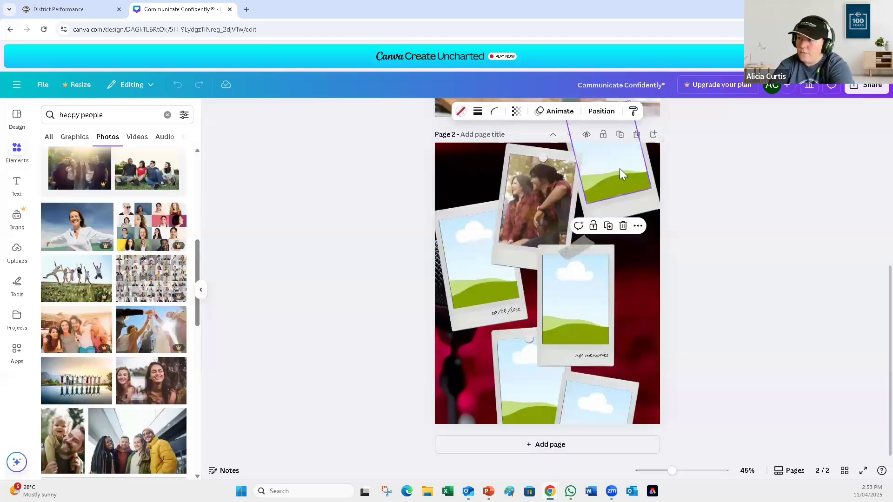
Step: Place the photo of two laughing women in the polaroid frame dated 20/08/2022, shifting the crop to centre the dark-haired woman
click(455, 297)
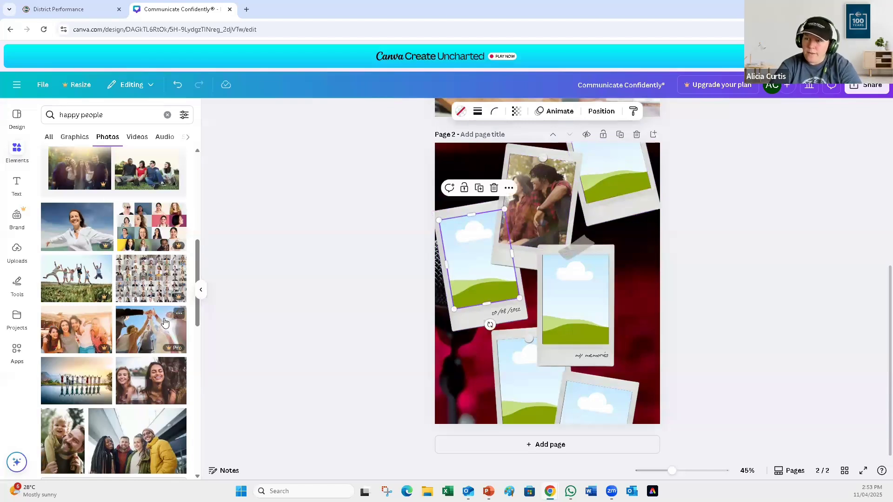
click(157, 389)
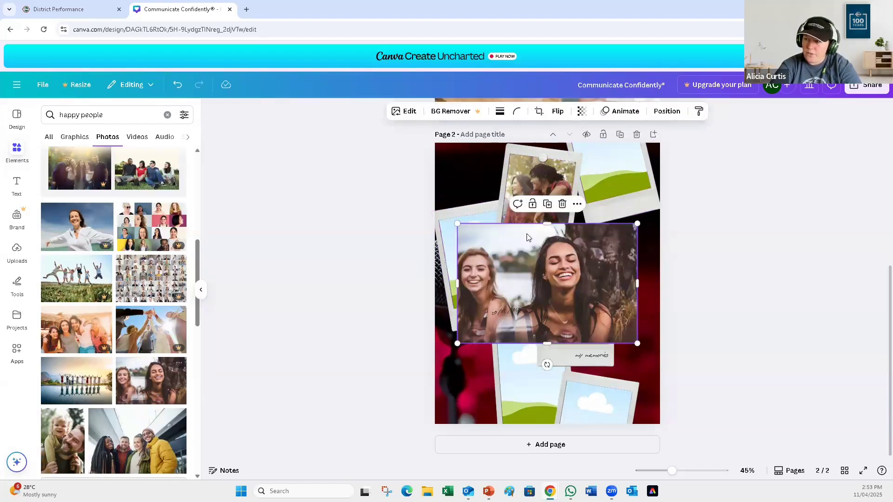
drag(521, 258, 475, 271)
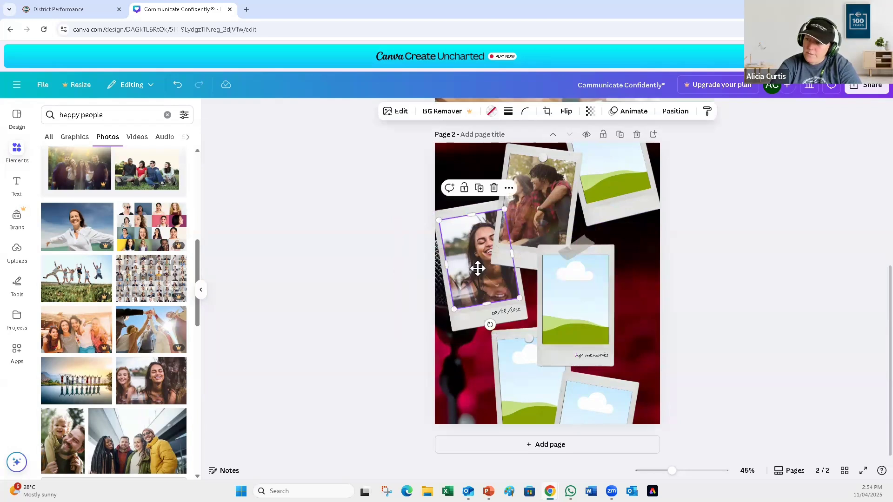
double_click(474, 264)
click(695, 302)
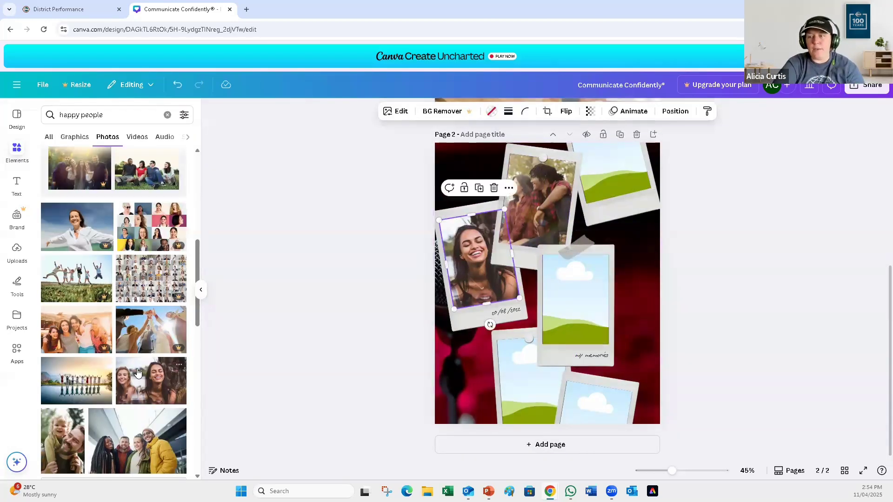
Step: Fill the "my memories" polaroid frame with the photo of four friends in winter jackets, enlarging and repositioning it within the crop
scroll(138, 372, down, 2)
drag(132, 357, 592, 311)
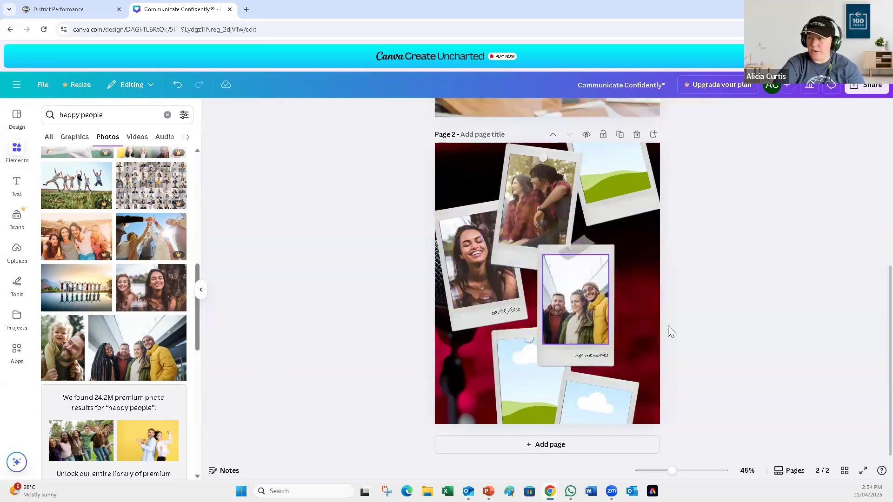
double_click(584, 305)
drag(646, 252, 665, 235)
mouse_move(600, 274)
mouse_down()
mouse_move(578, 273)
mouse_move(596, 274)
mouse_up()
click(713, 310)
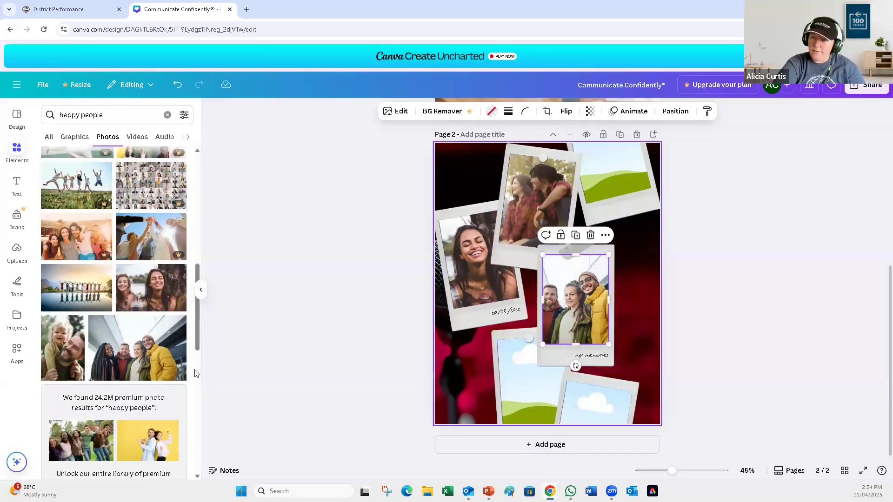
Step: Place the yellow-background photo of the dancing couple in the upper-right polaroid frame and reposition its crop
scroll(139, 372, down, 3)
click(142, 305)
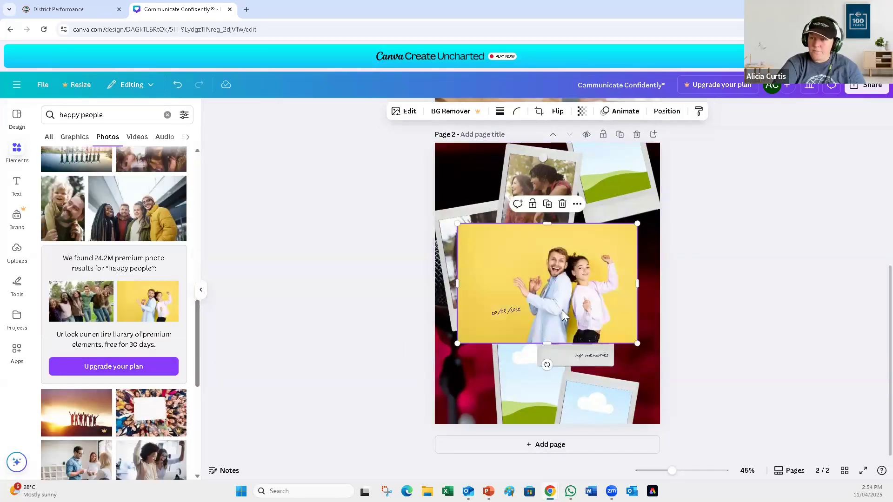
drag(559, 302, 593, 177)
double_click(606, 174)
click(774, 214)
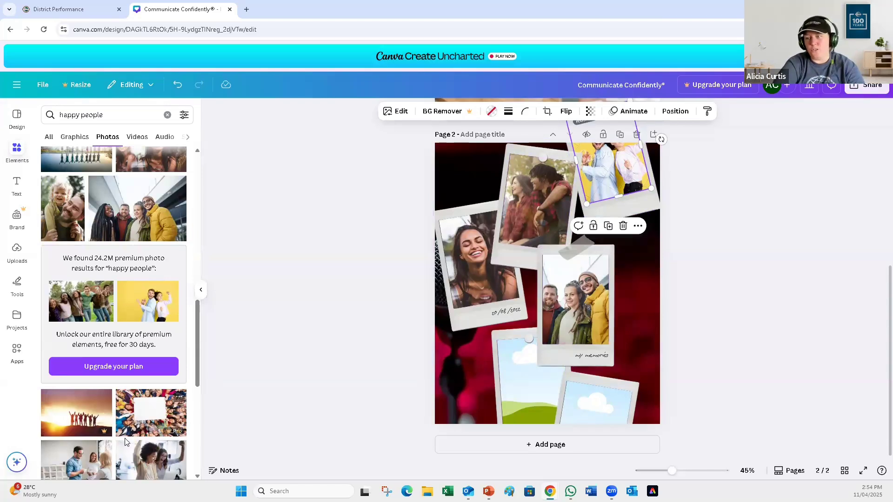
Step: Try the photo of the bearded man carrying a toddler on page 2 and remove it
scroll(129, 441, down, 2)
scroll(129, 441, down, 2)
scroll(129, 441, down, 2)
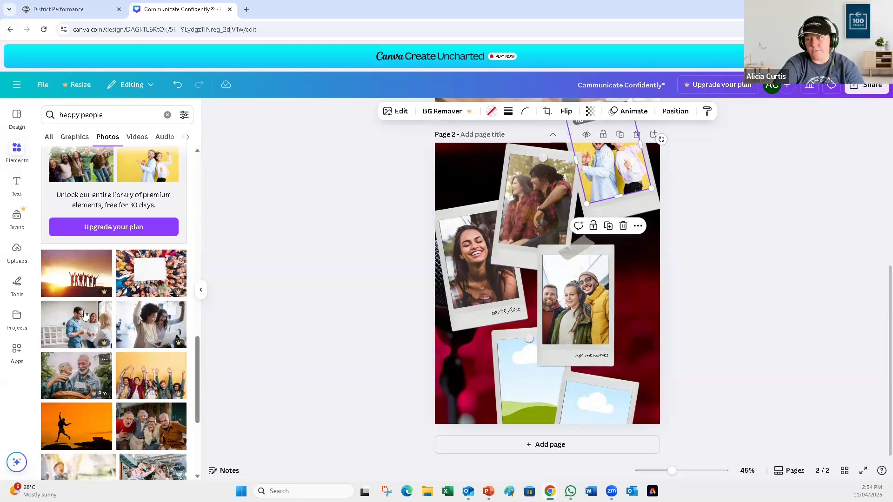
scroll(82, 268, up, 3)
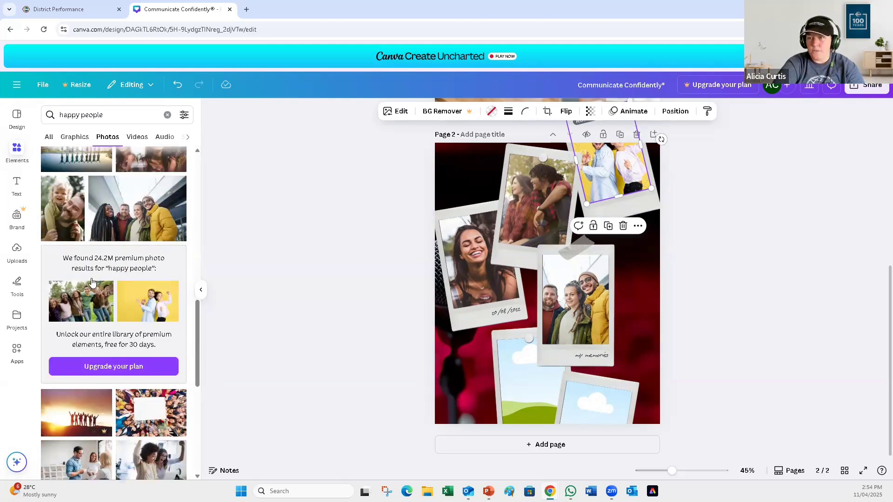
click(60, 217)
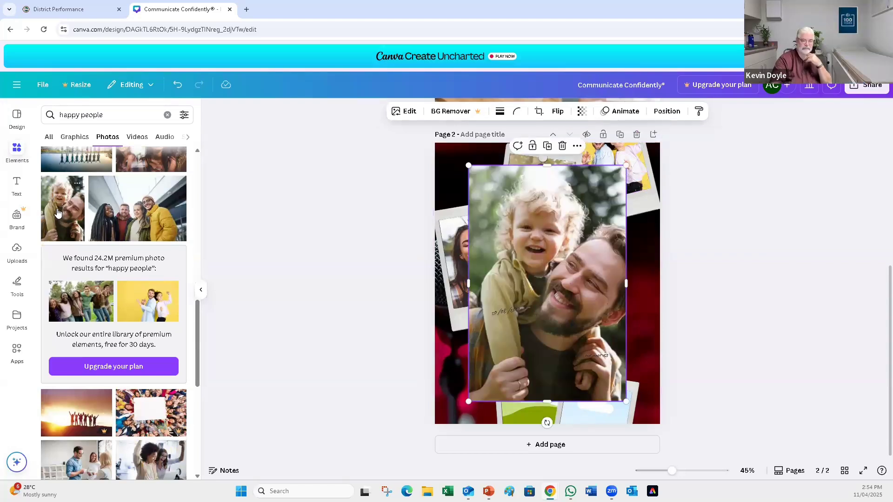
key(Delete)
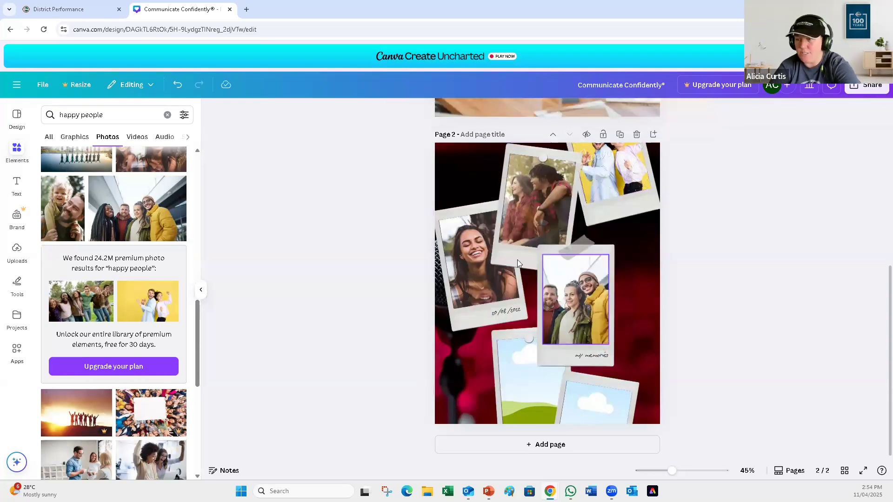
Step: Fill the two lowest polaroid frames with the photo of colleagues at a table and the confetti toast photo
scroll(158, 367, down, 3)
scroll(159, 368, down, 6)
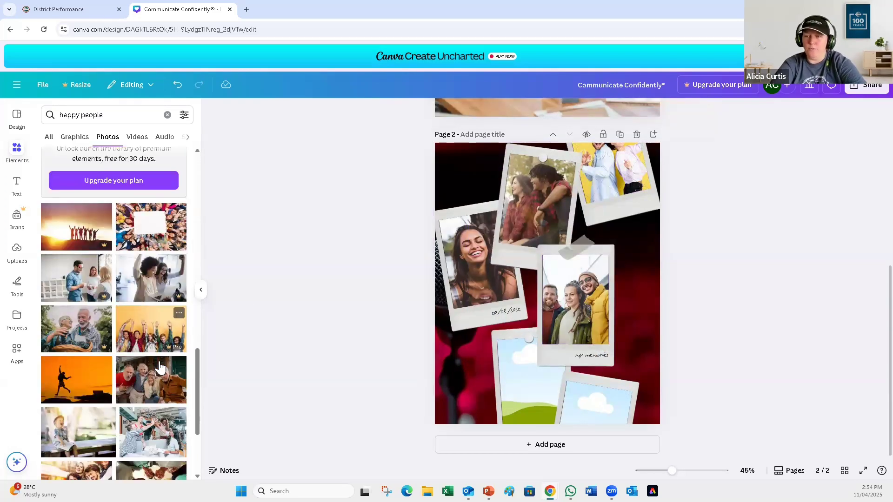
scroll(159, 367, down, 1)
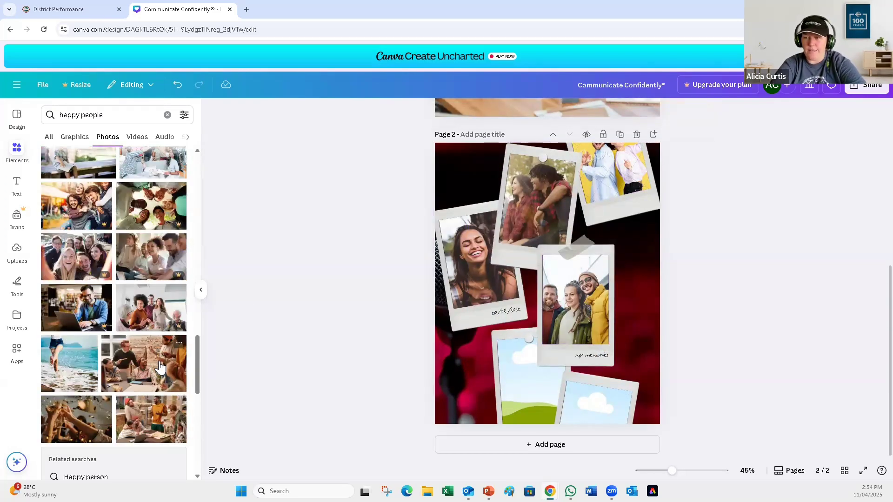
click(158, 373)
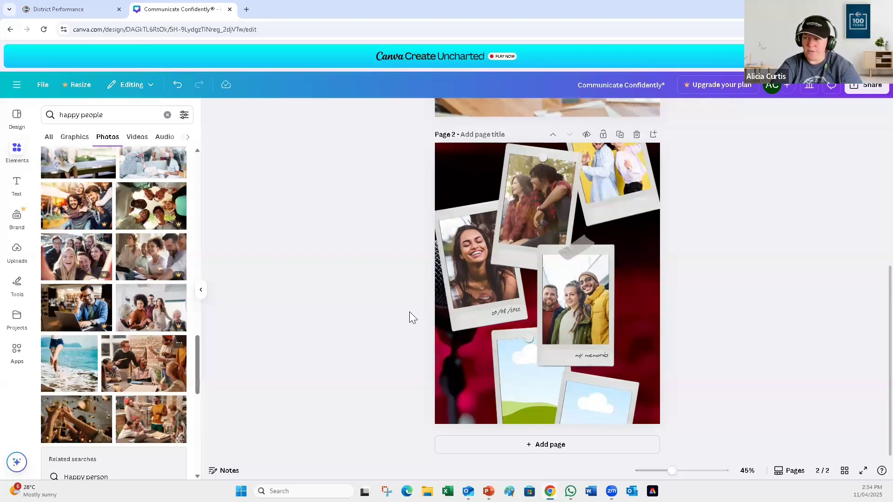
drag(528, 318, 523, 374)
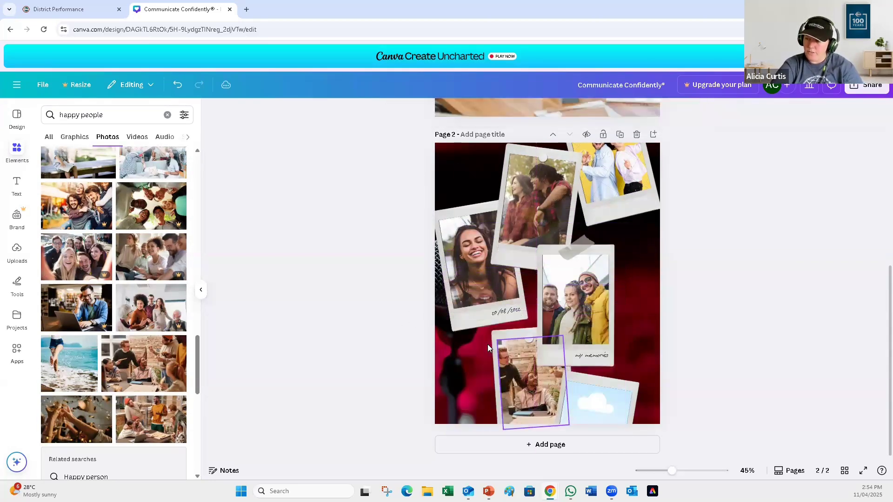
click(93, 426)
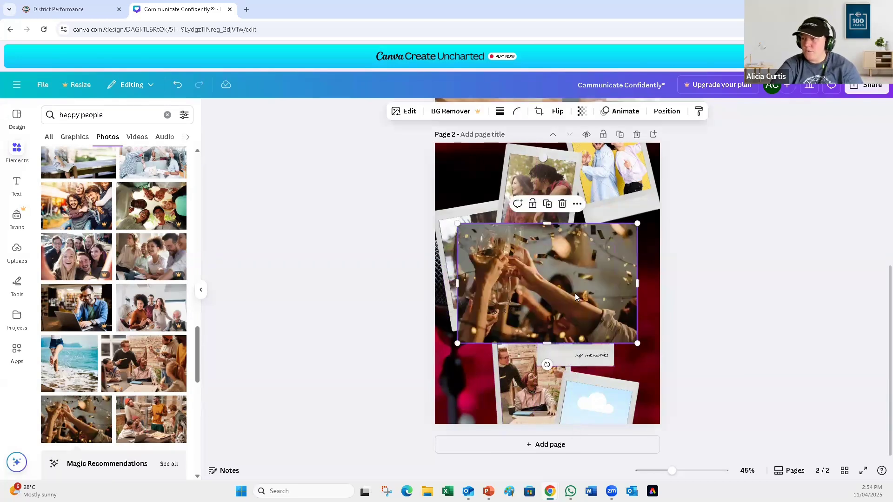
drag(560, 302, 610, 411)
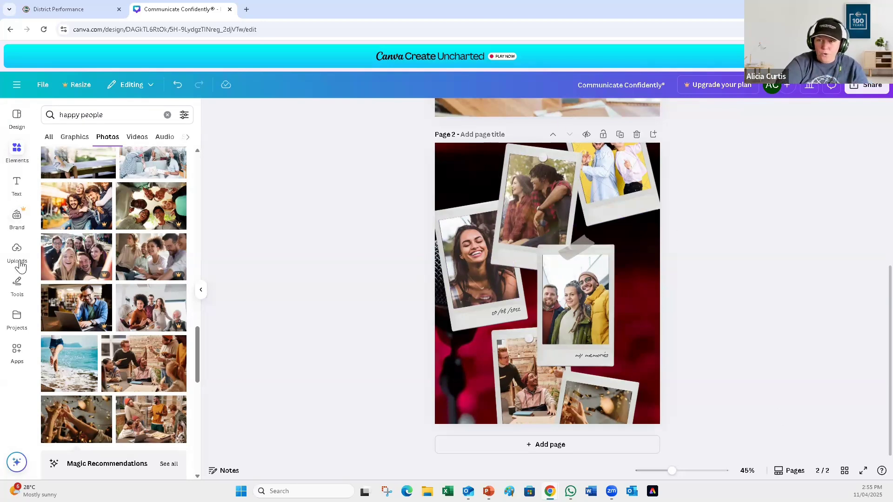
Step: Place the uploaded Toastmasters logo in the upper-left corner of page 2 and delete the duplicate copy
click(14, 247)
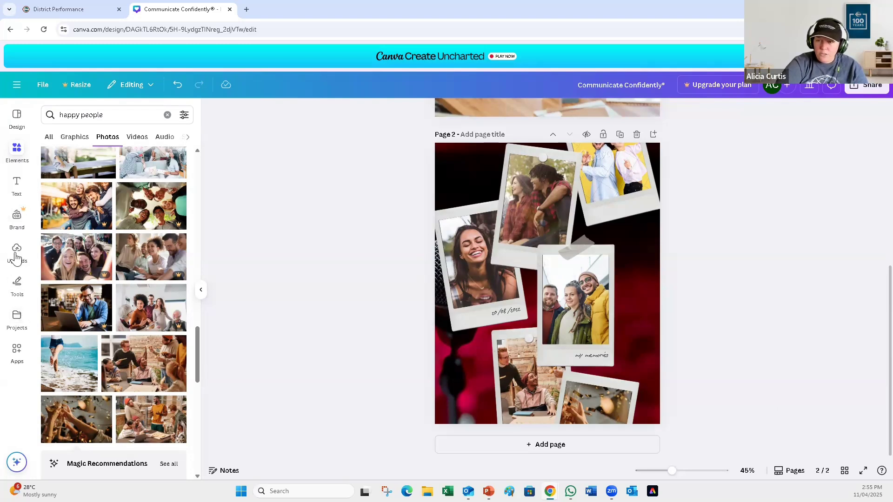
click(75, 279)
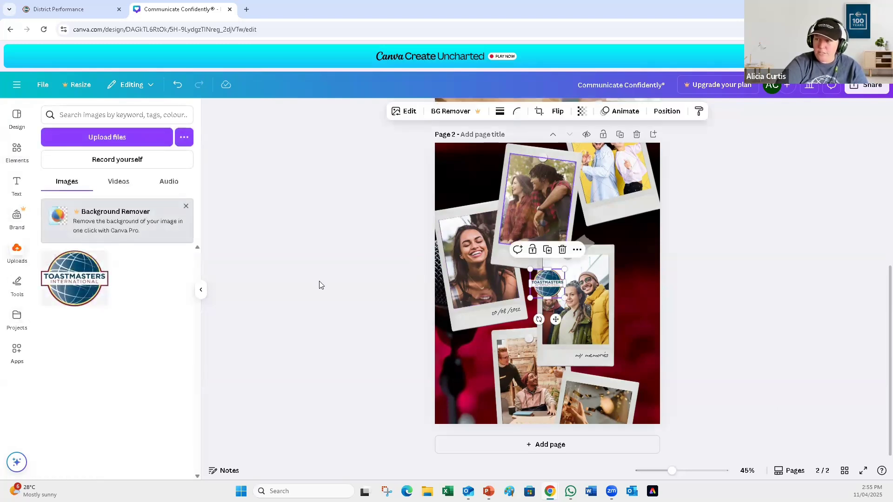
click(75, 279)
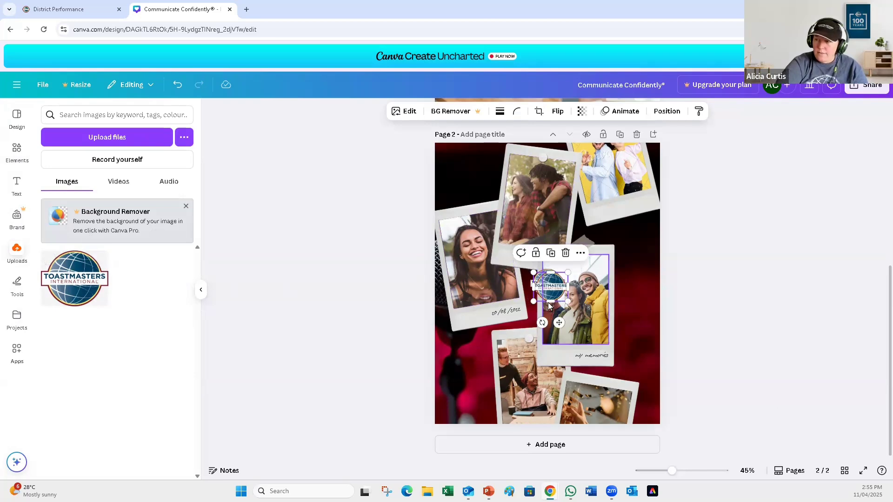
drag(548, 299, 462, 189)
click(538, 282)
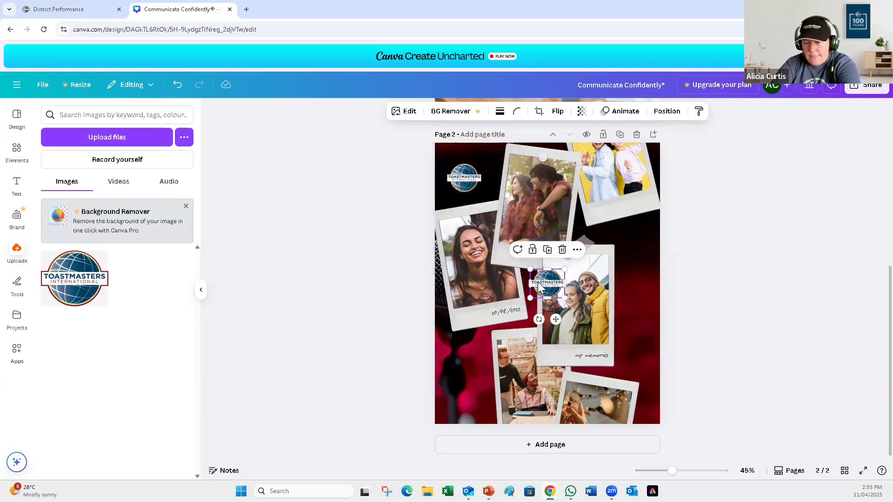
key(Delete)
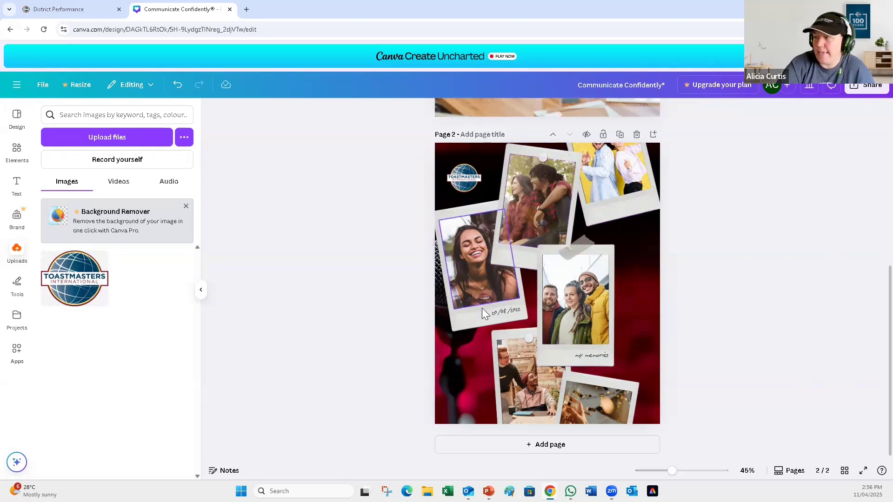
Step: Replace the date caption on the smiling woman's polaroid with "Communicate Confidently"
click(495, 313)
double_click(496, 311)
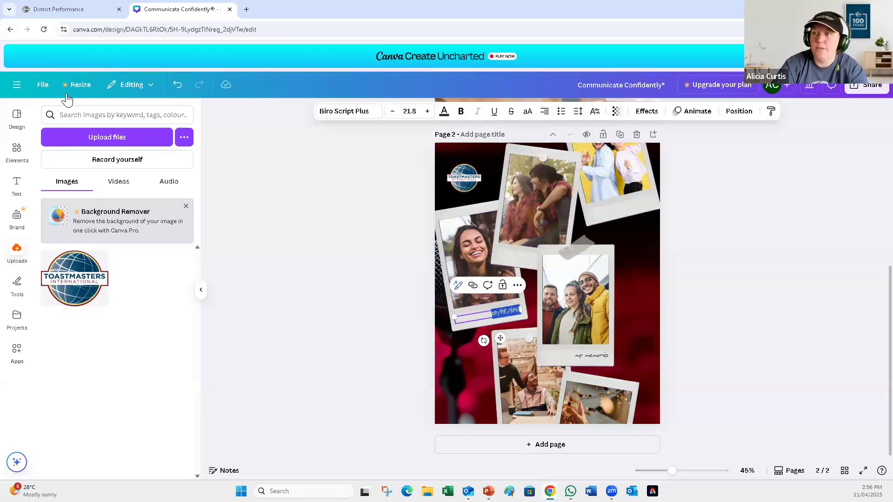
text(Communicate)
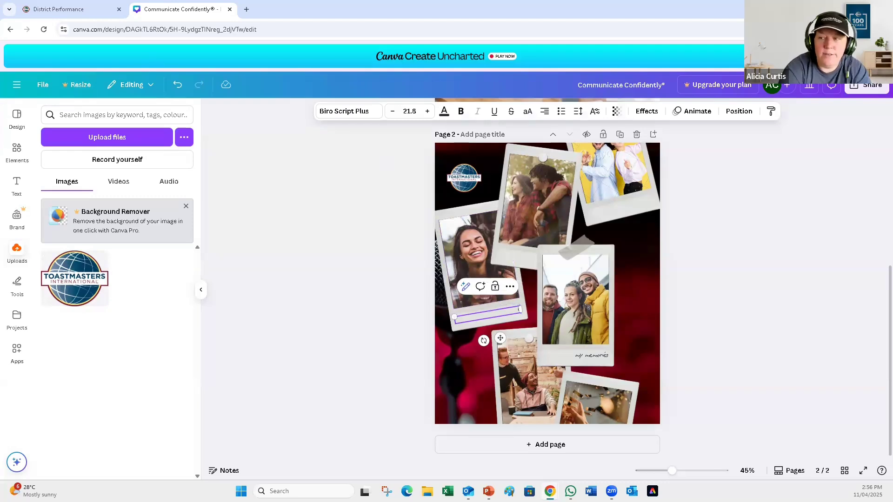
key(BackSpace)
key(BackSpace)
key(BackSpace)
key(BackSpace)
key(BackSpace)
key(BackSpace)
key(BackSpace)
key(BackSpace)
key(BackSpace)
key(BackSpace)
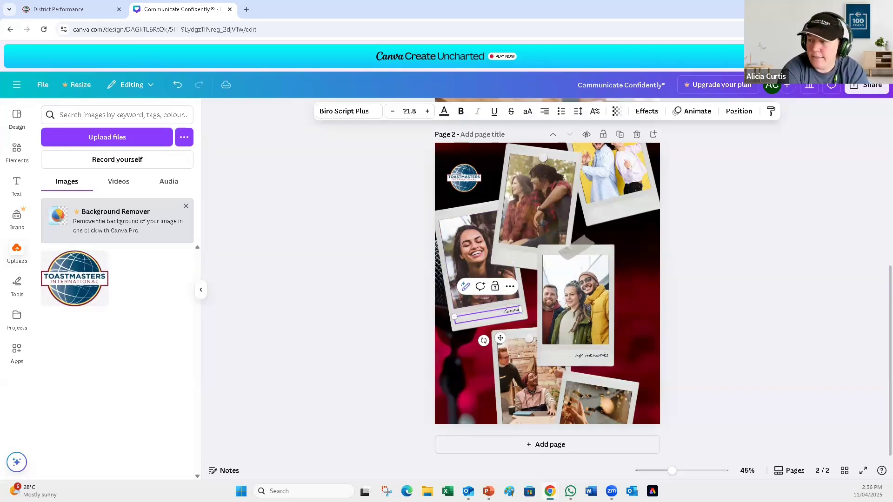
text(ommun)
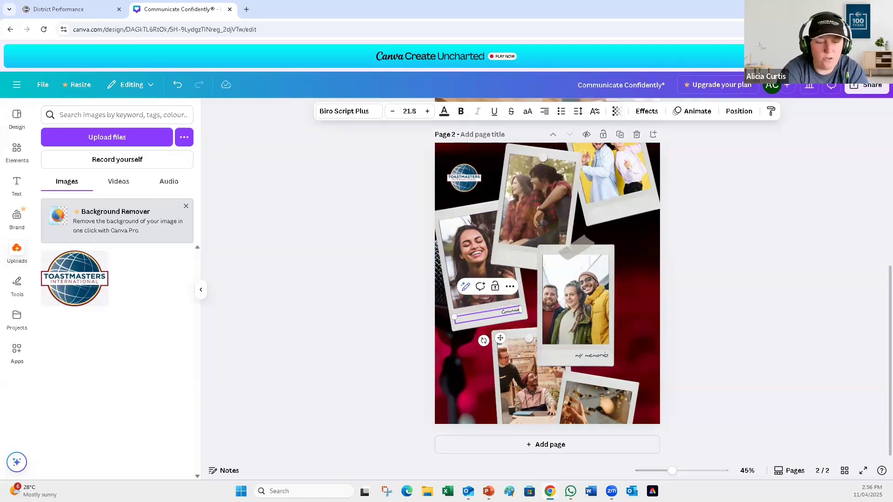
text(icate Confidently)
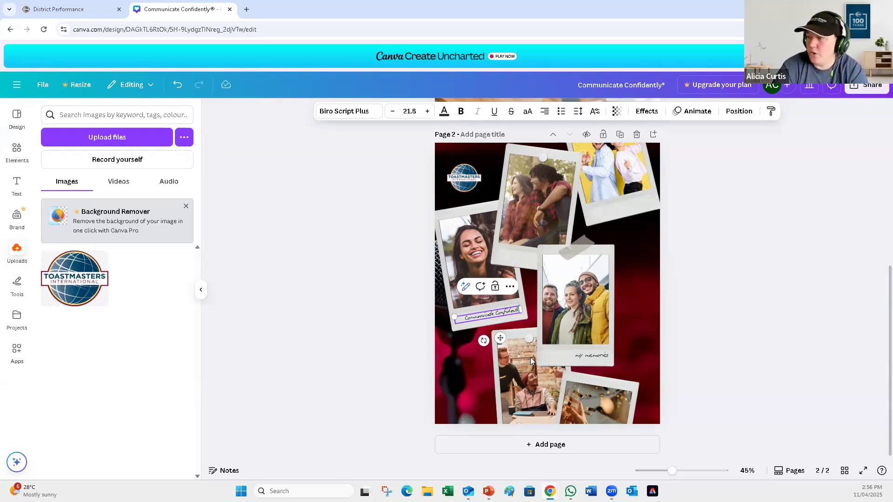
Step: Try "Be You!" as the caption in place of "my memories" on the winter jackets polaroid
click(592, 356)
click(593, 357)
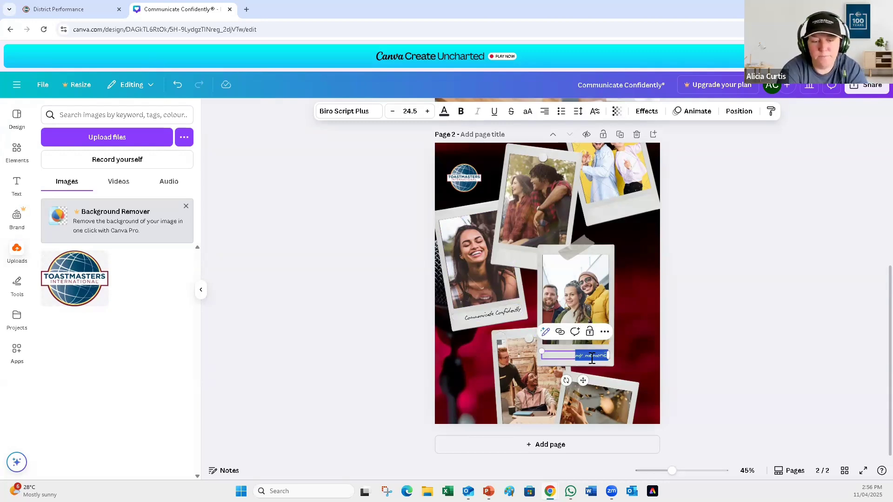
text(Be You!)
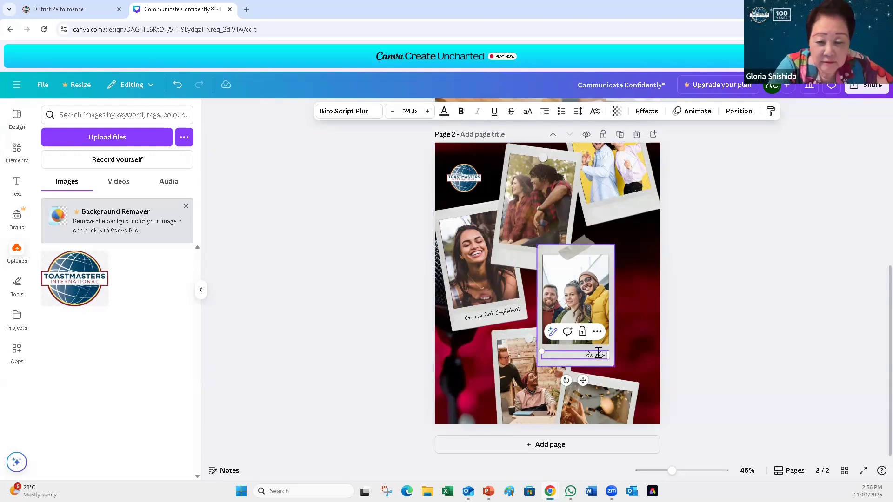
Step: Set the caption on the winter jackets polaroid to "Find Your Voice"
triple_click(606, 357)
text(Aind Your Voice)
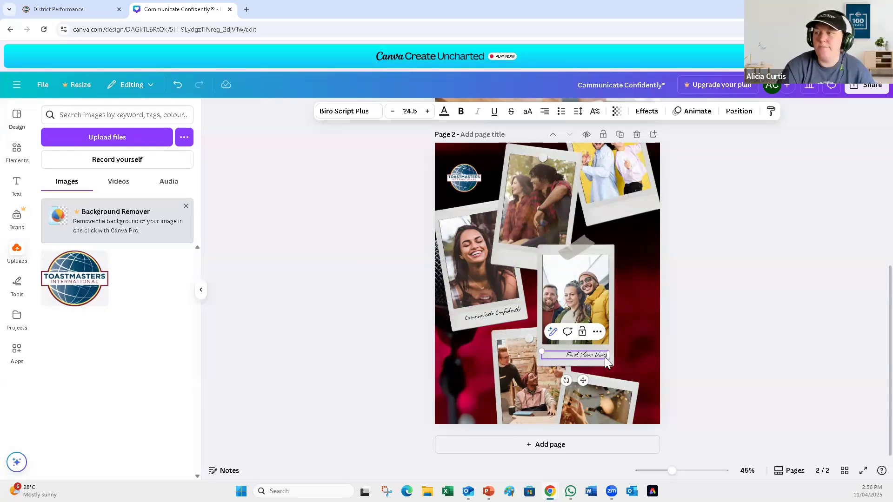
click(744, 297)
scroll(643, 303, up, 5)
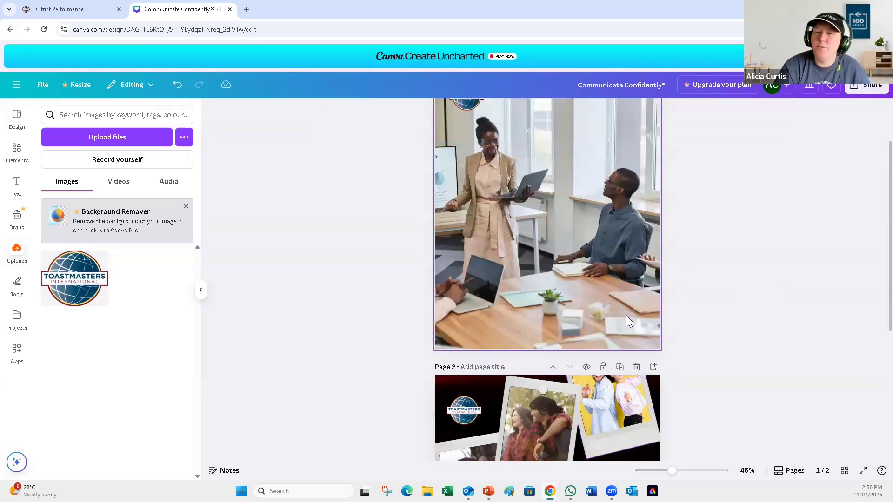